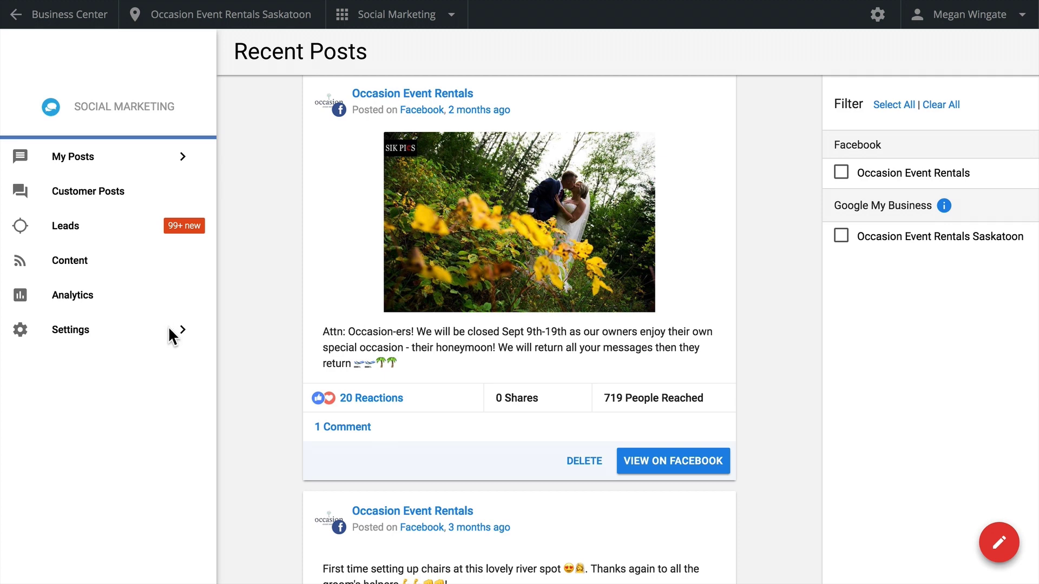
Connect a Twitter account to Social Marketing and authorize the Social Reputation app to use it.
{"action": "left_click", "coordinate": [128, 332]}
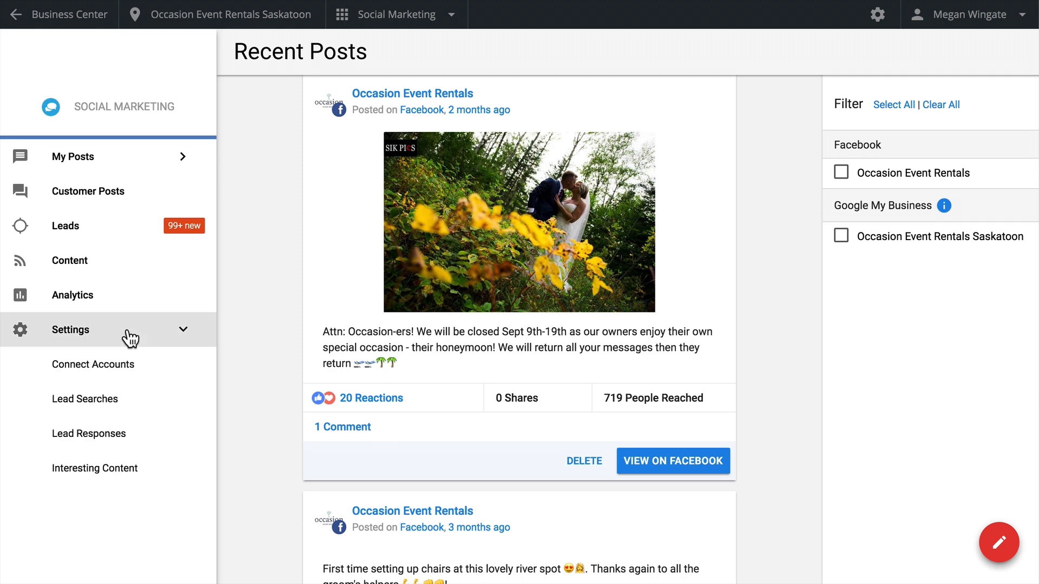
{"action": "left_click", "coordinate": [139, 366]}
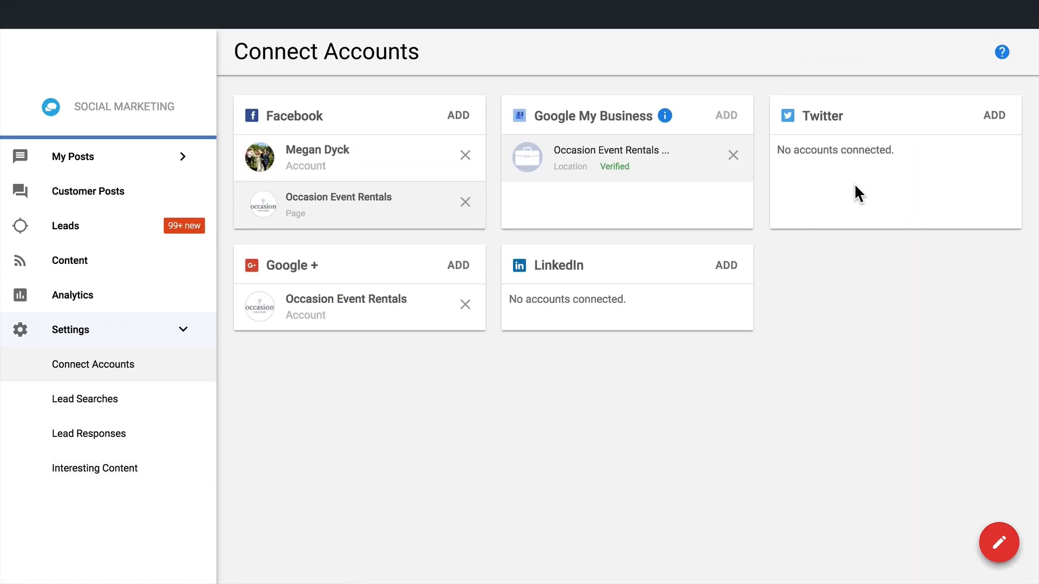
{"action": "left_click", "coordinate": [991, 120]}
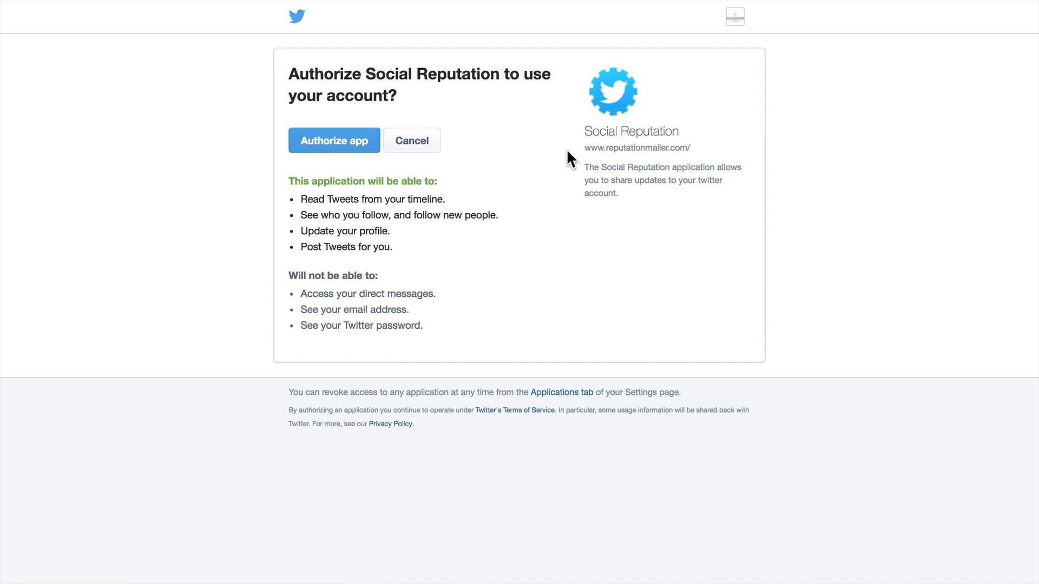
{"action": "left_click", "coordinate": [347, 146]}
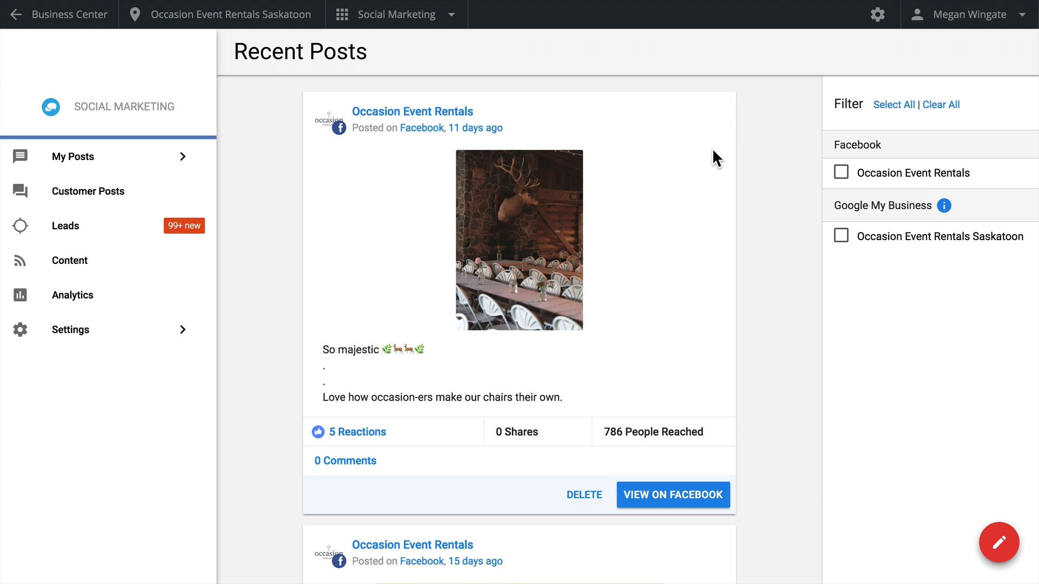
Start a post for Facebook and Google My Business beginning "There is no event too big or too small" and offering 10% off winter rentals this week.
{"action": "left_click", "coordinate": [995, 541]}
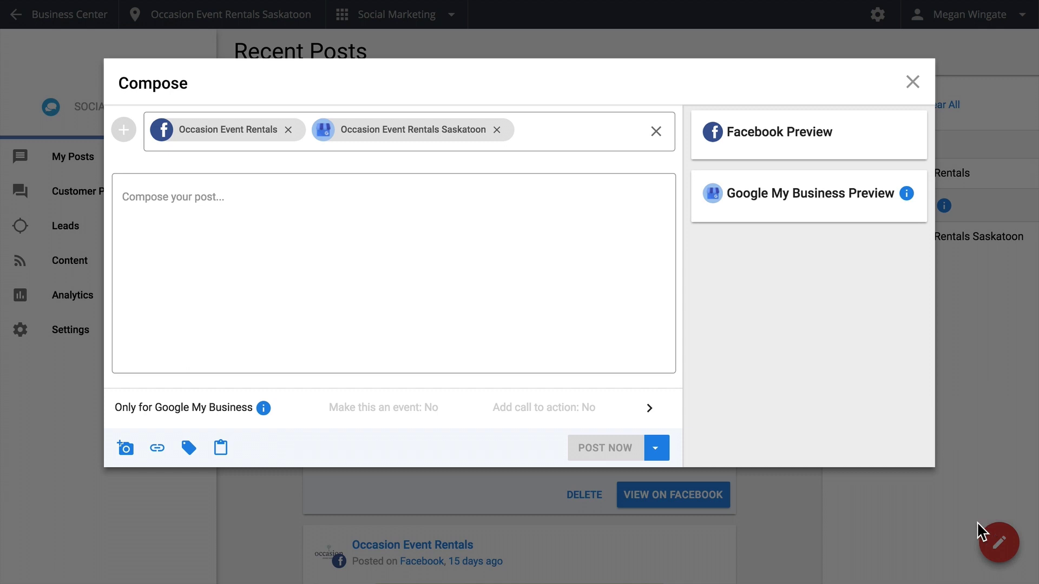
{"action": "left_click", "coordinate": [497, 130]}
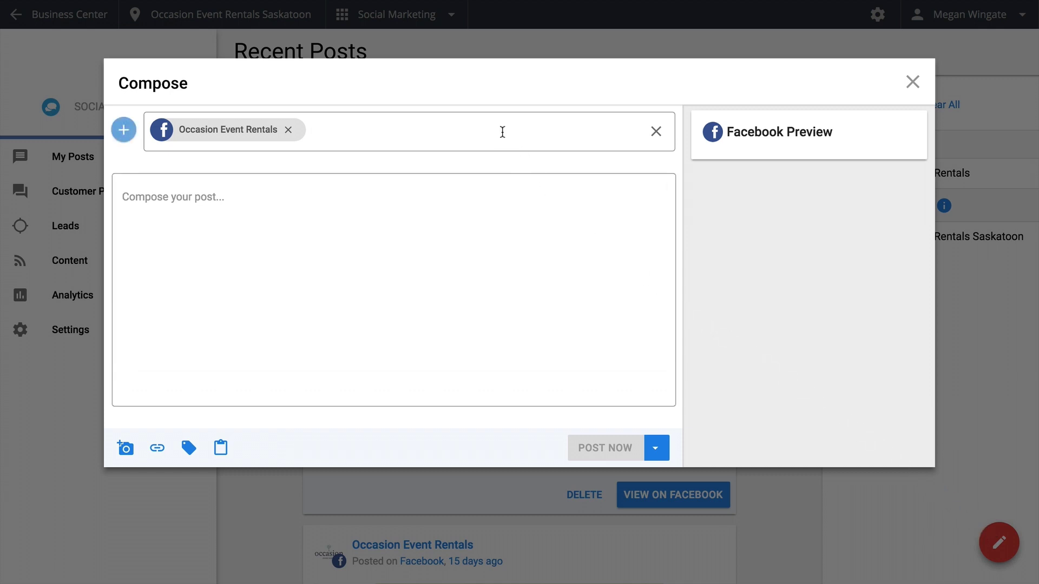
{"action": "left_click", "coordinate": [124, 131]}
{"action": "left_click", "coordinate": [163, 136]}
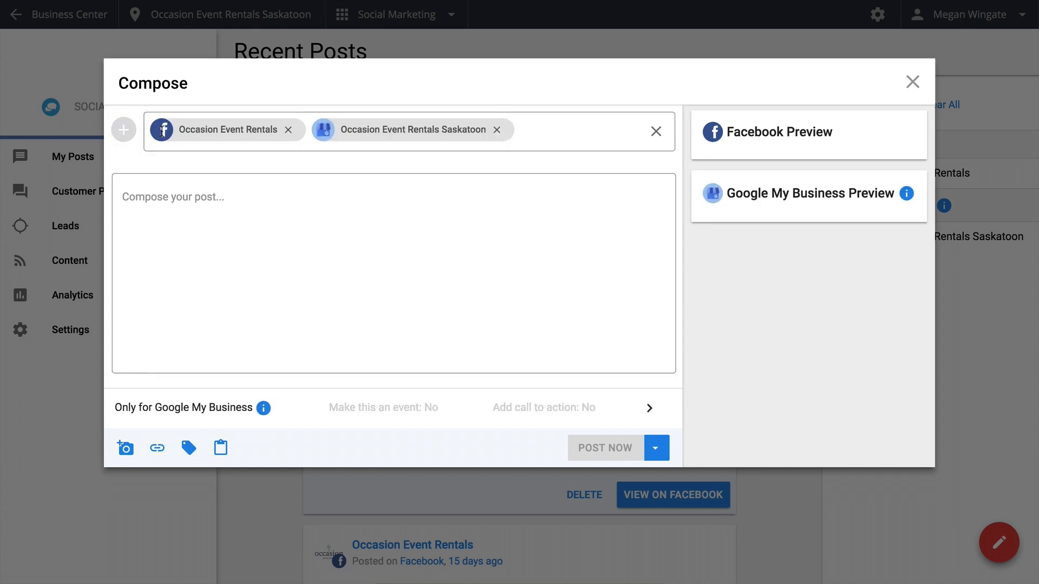
{"action": "left_click", "coordinate": [211, 196]}
{"action": "type", "text": "There is no event too big or too small— to us, every occasion is a special one. This week only, 10% off to any of our occasion-ers looking for winter rentals!"}
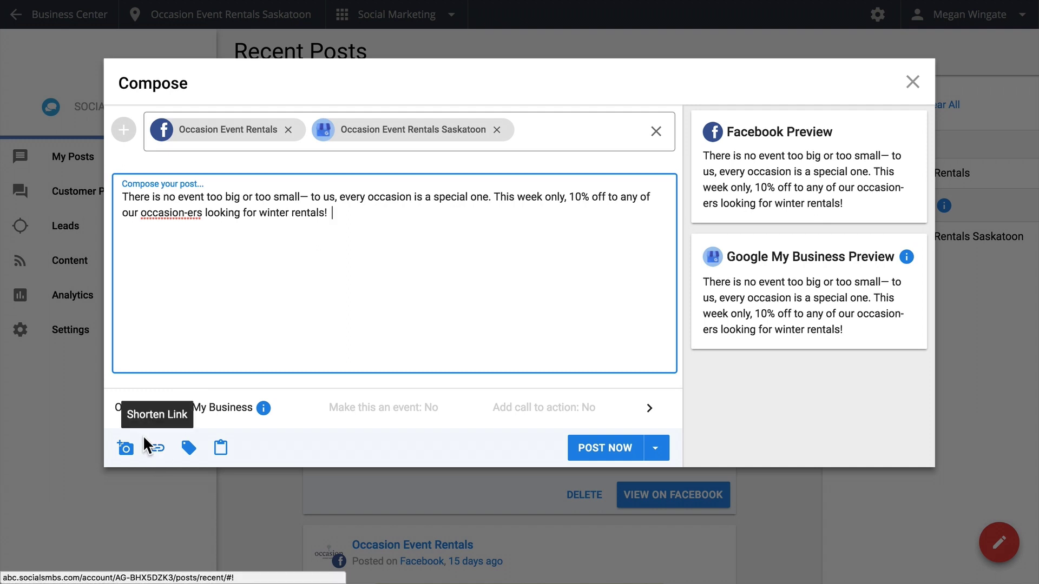
Attach the image Wedding event.jpg from the Desktop to the post.
{"action": "left_click", "coordinate": [126, 449]}
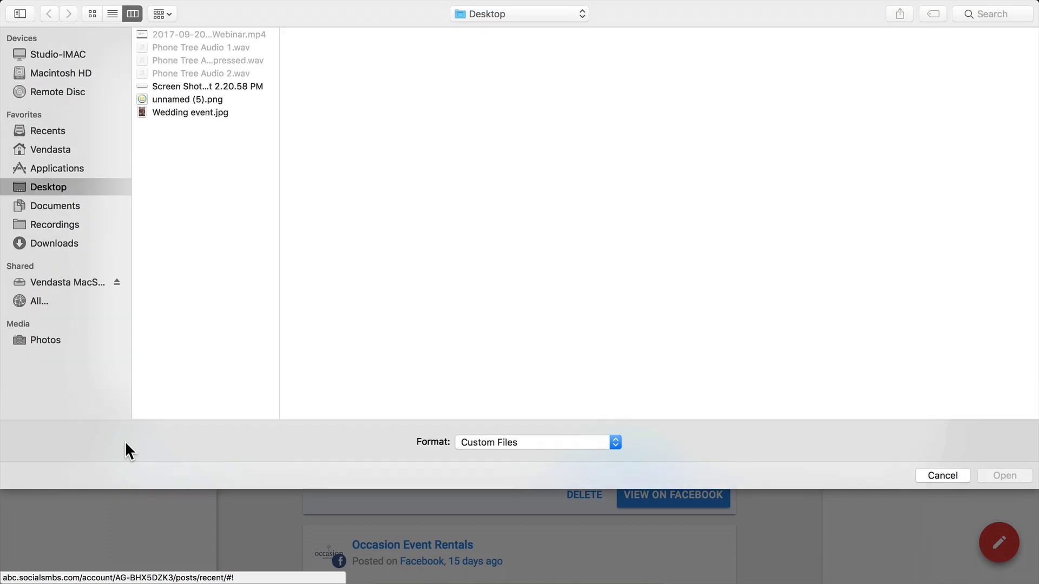
{"action": "left_click", "coordinate": [212, 114]}
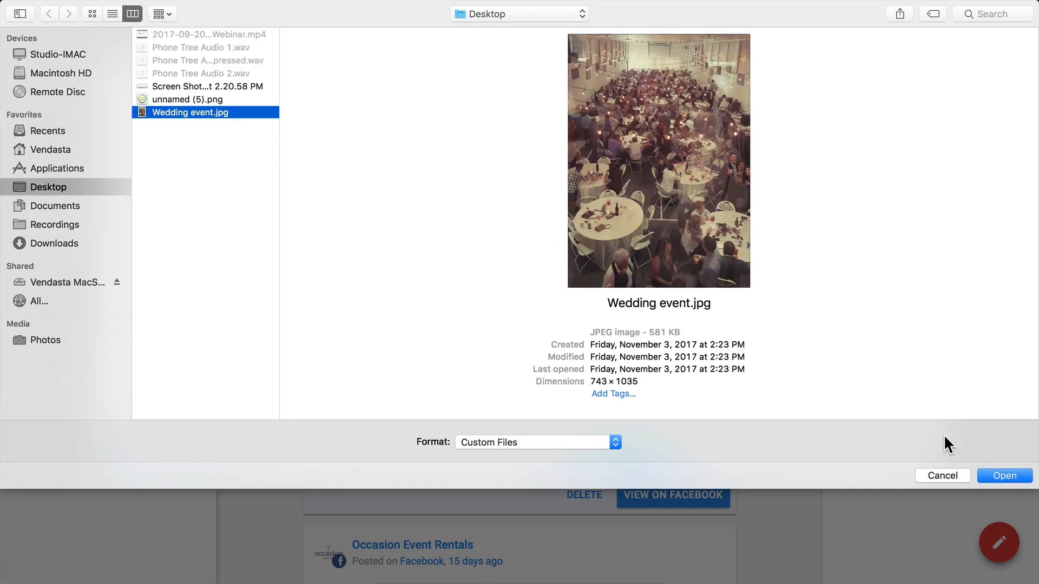
{"action": "left_click", "coordinate": [987, 468]}
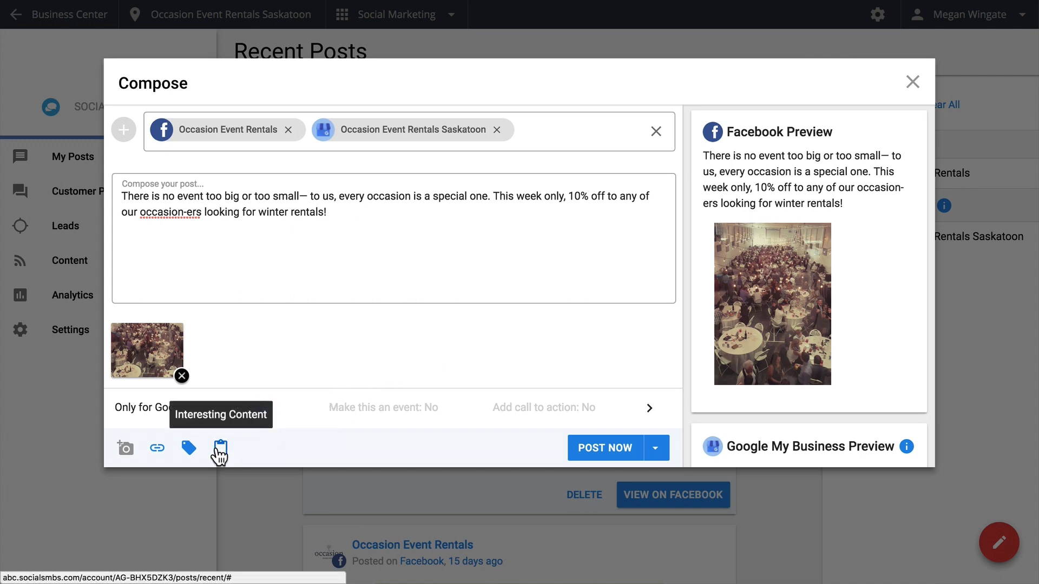
Look at the Interesting Content suggestions and the coupon options for the post without inserting anything.
{"action": "left_click", "coordinate": [220, 449]}
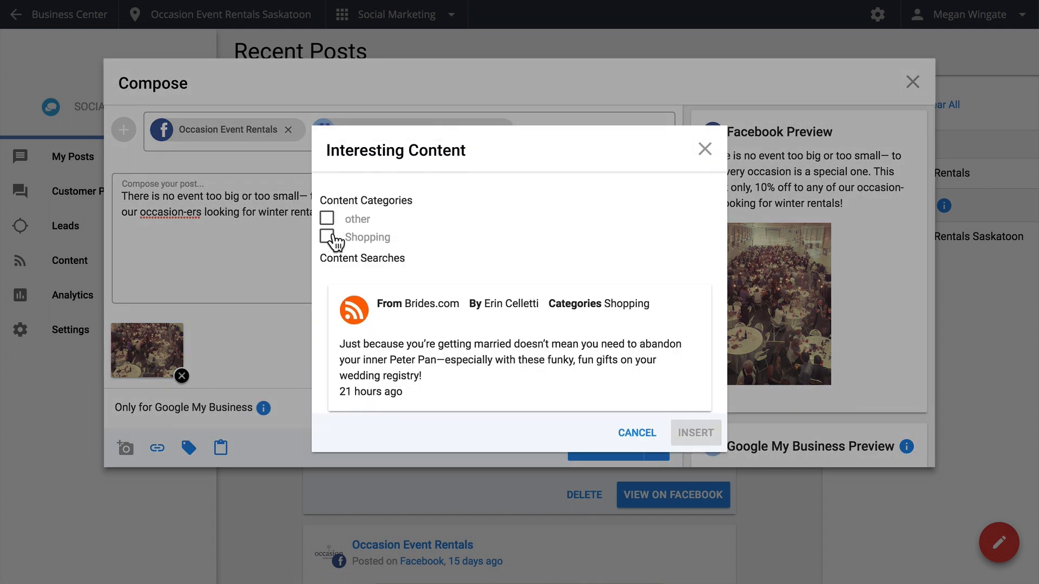
{"action": "left_click", "coordinate": [701, 150]}
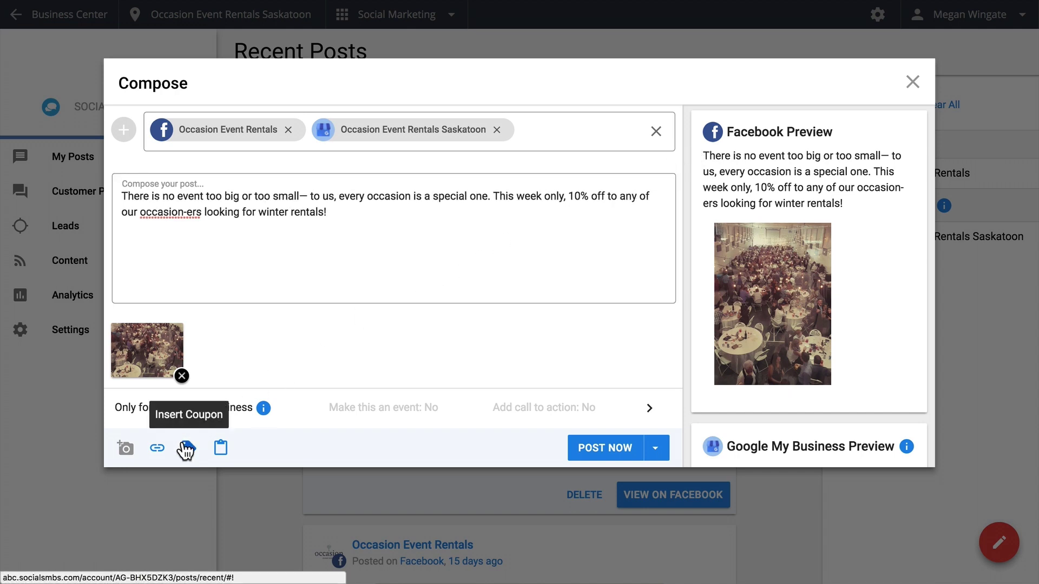
{"action": "left_click", "coordinate": [187, 449]}
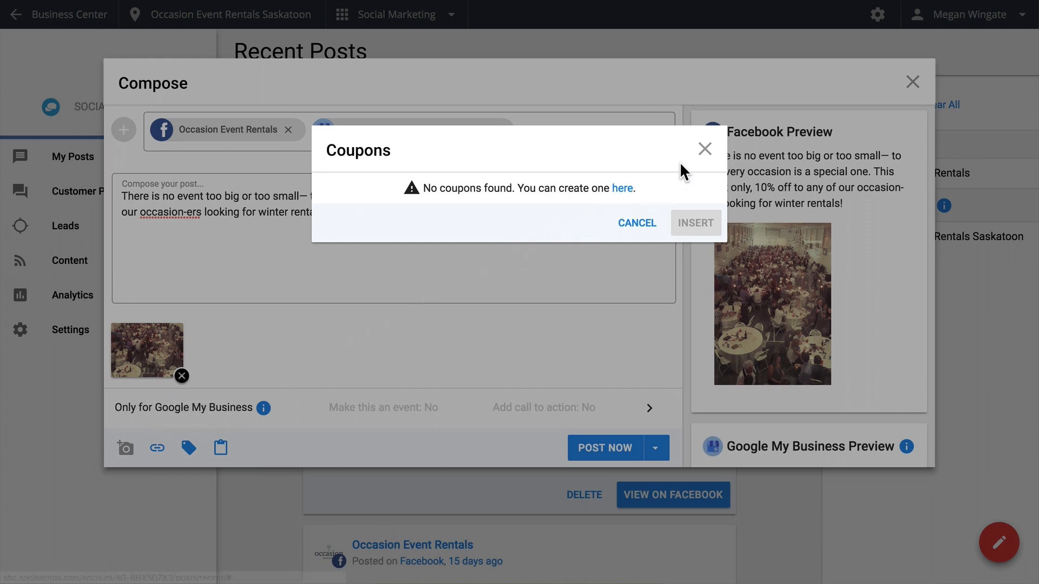
{"action": "left_click", "coordinate": [704, 150]}
{"action": "type", "text": "www"}
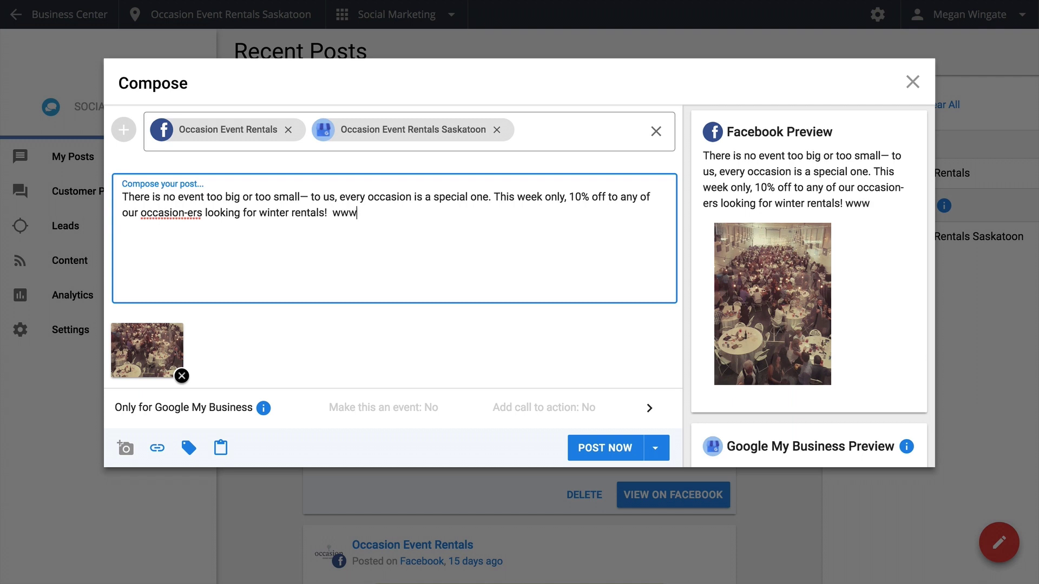
{"action": "type", "text": ".occasio"}
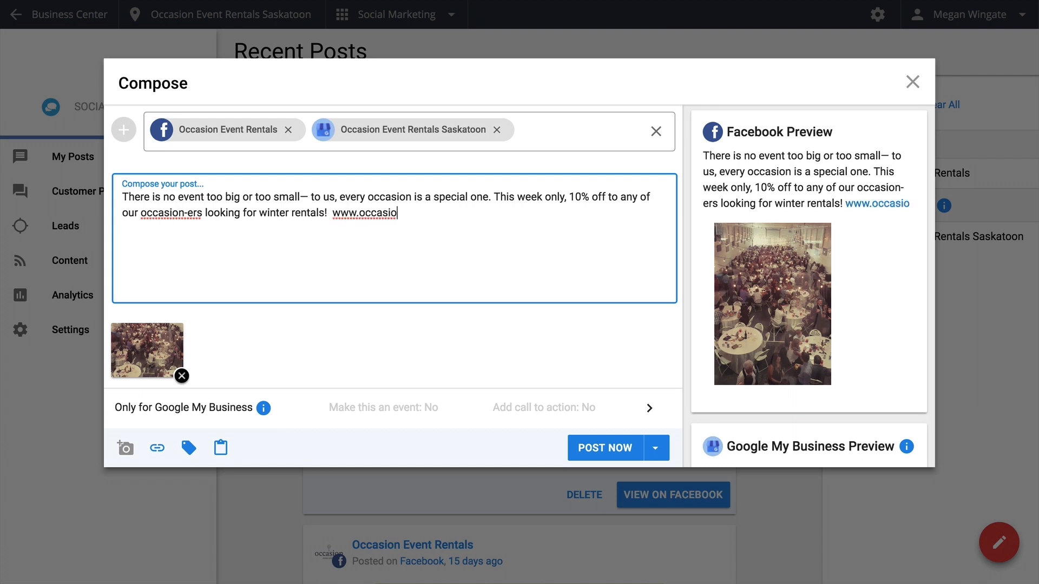
{"action": "type", "text": "neventrentals.ca"}
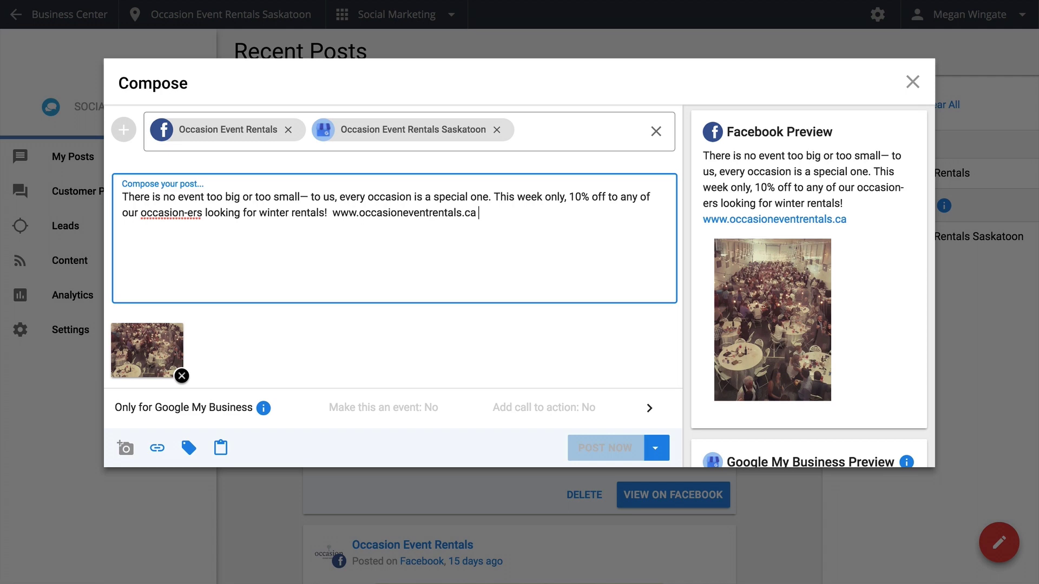
Read the introduction to Google Posts from the post's Google My Business options and close it.
{"action": "left_click", "coordinate": [248, 407]}
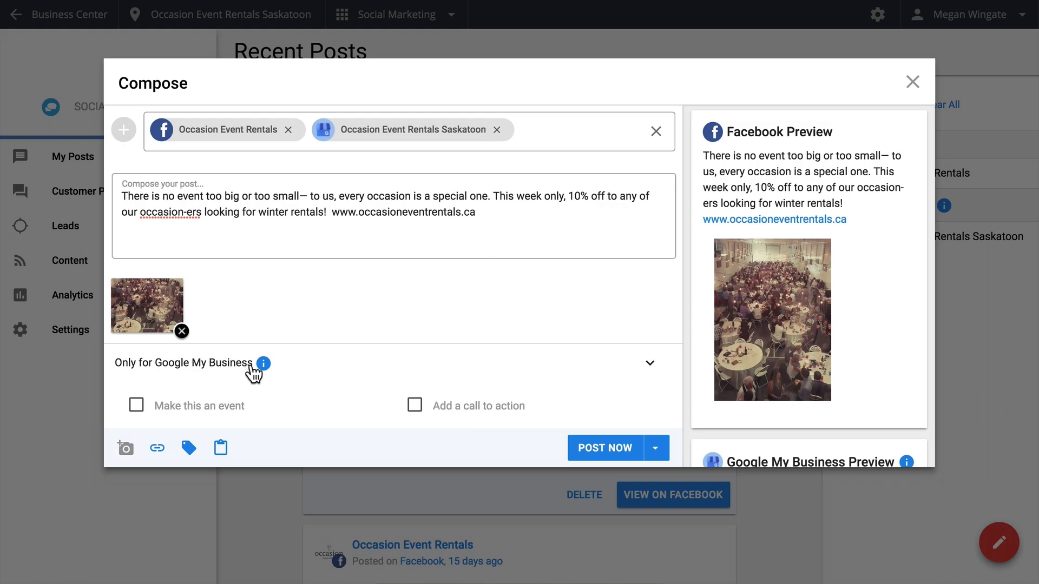
{"action": "left_click", "coordinate": [263, 364]}
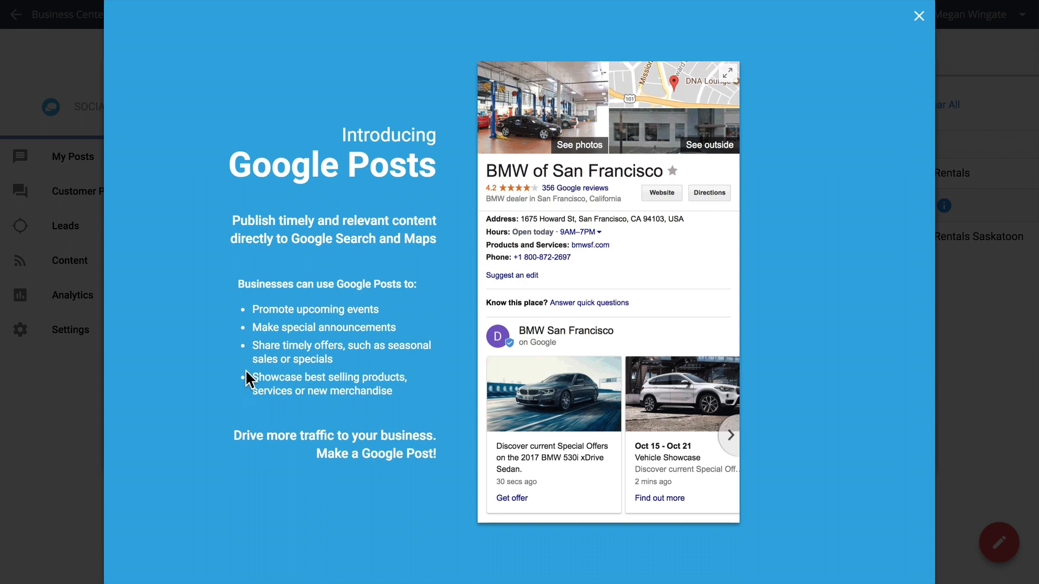
{"action": "left_click", "coordinate": [918, 16]}
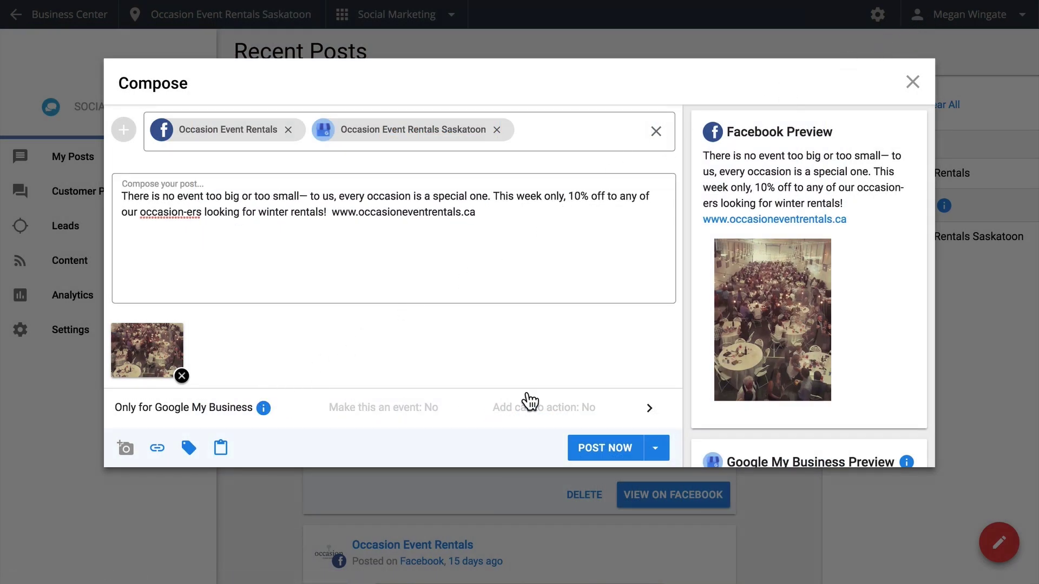
{"action": "left_click", "coordinate": [650, 411]}
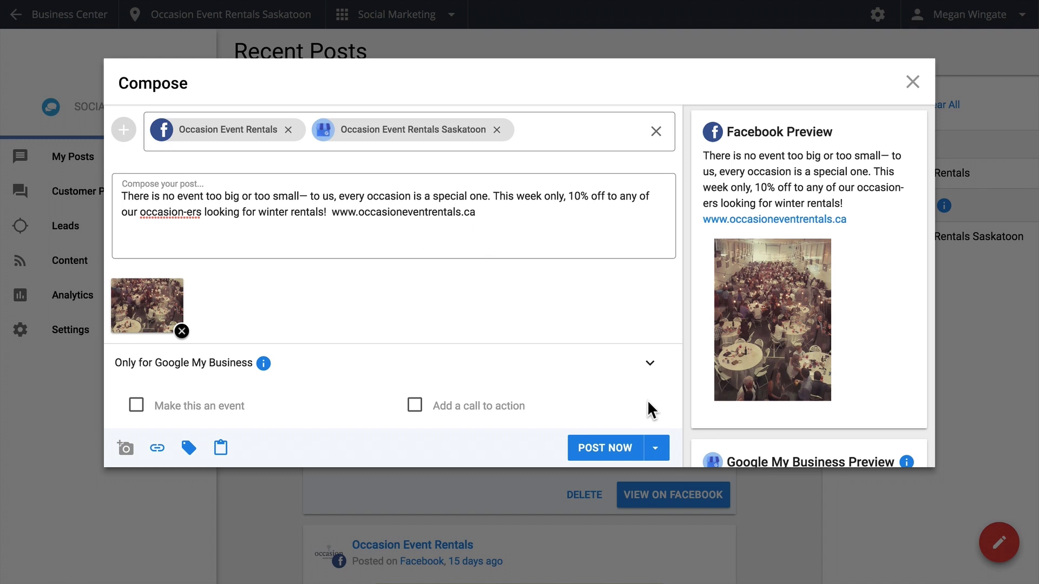
{"action": "left_click", "coordinate": [415, 407]}
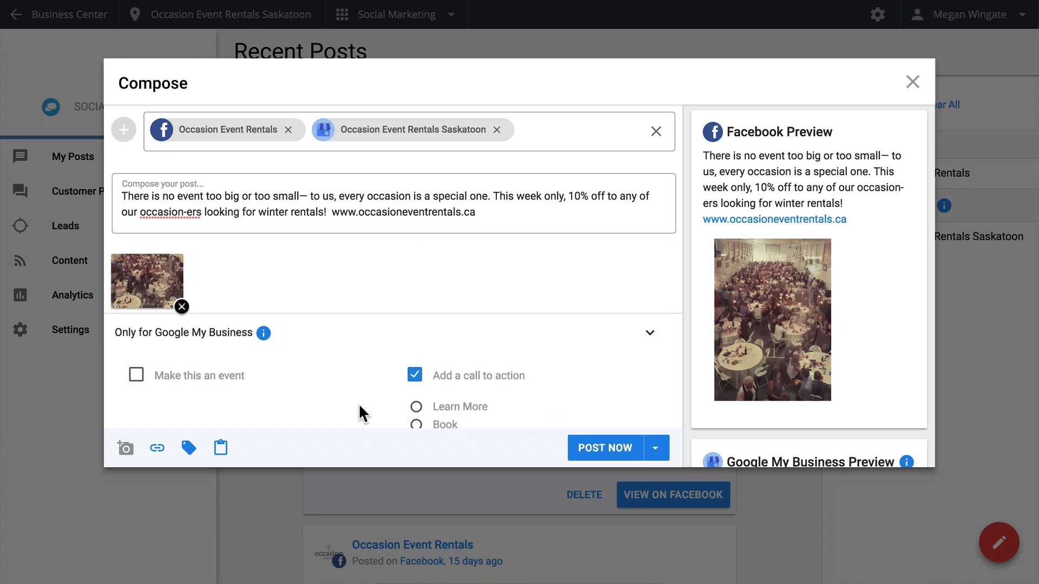
{"action": "scroll", "coordinate": [379, 406], "scroll_direction": "down", "scroll_amount": 3}
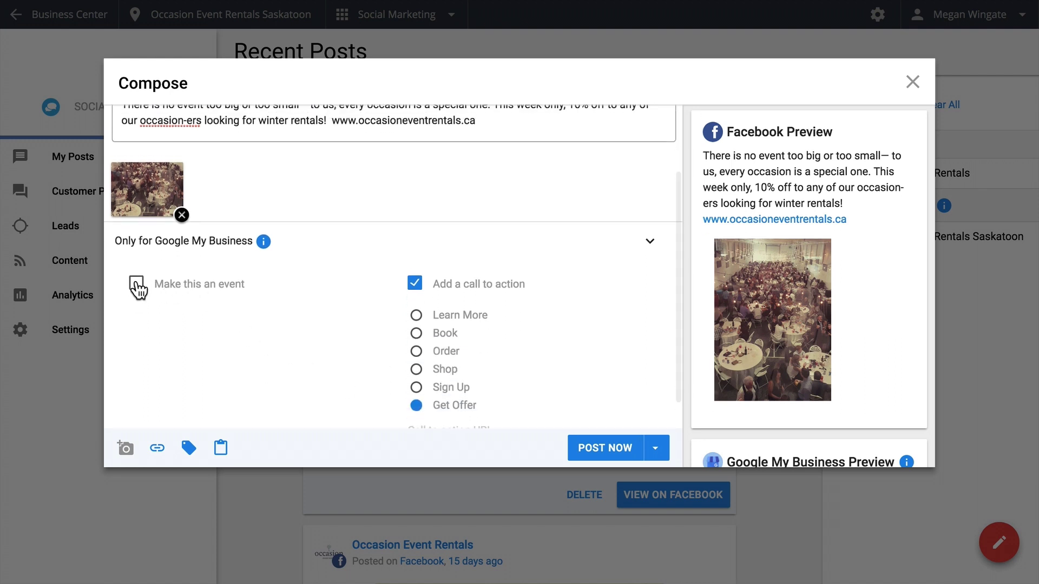
{"action": "left_click", "coordinate": [137, 283]}
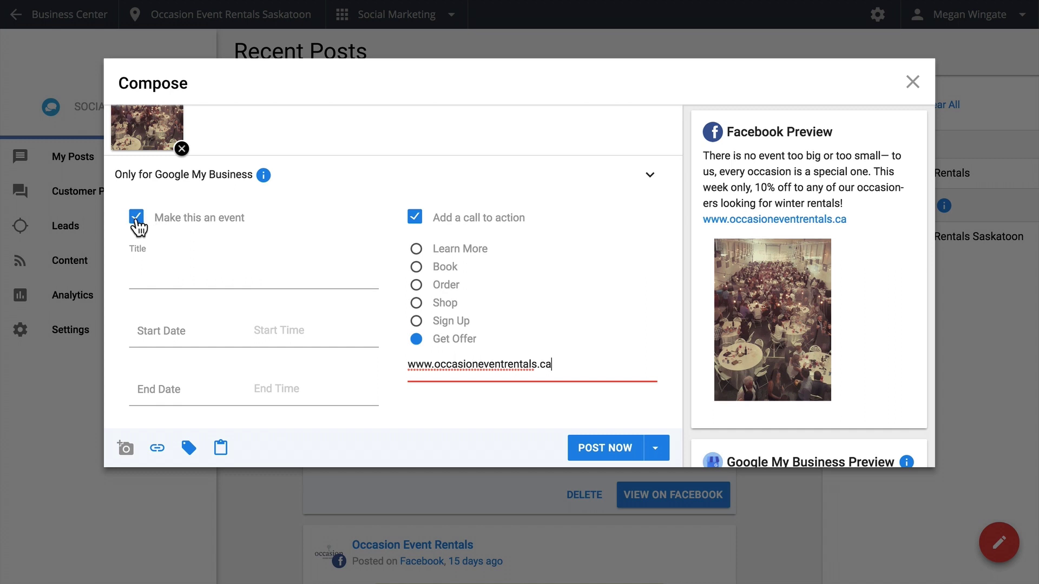
{"action": "left_click", "coordinate": [146, 222]}
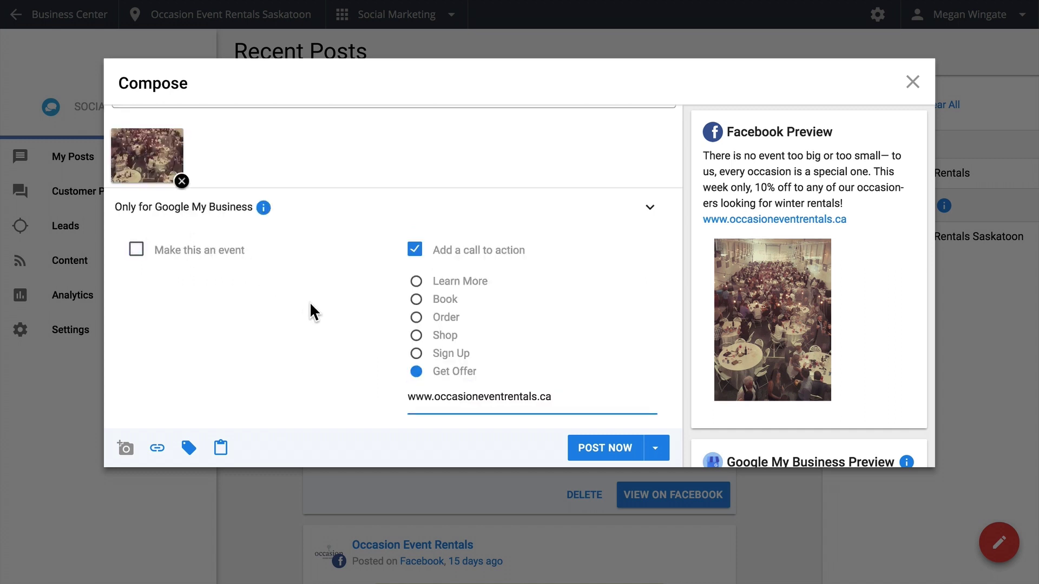
Review the Google My Business preview and schedule the post for November 4th, 2017 at 7:30 AM.
{"action": "scroll", "coordinate": [737, 327], "scroll_direction": "down", "scroll_amount": 5}
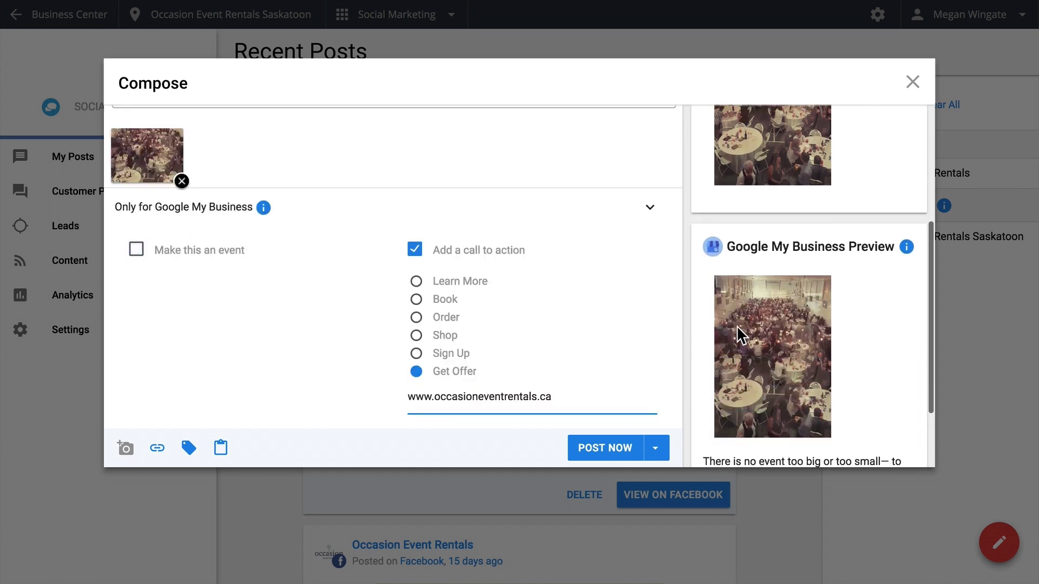
{"action": "scroll", "coordinate": [737, 328], "scroll_direction": "down", "scroll_amount": 1}
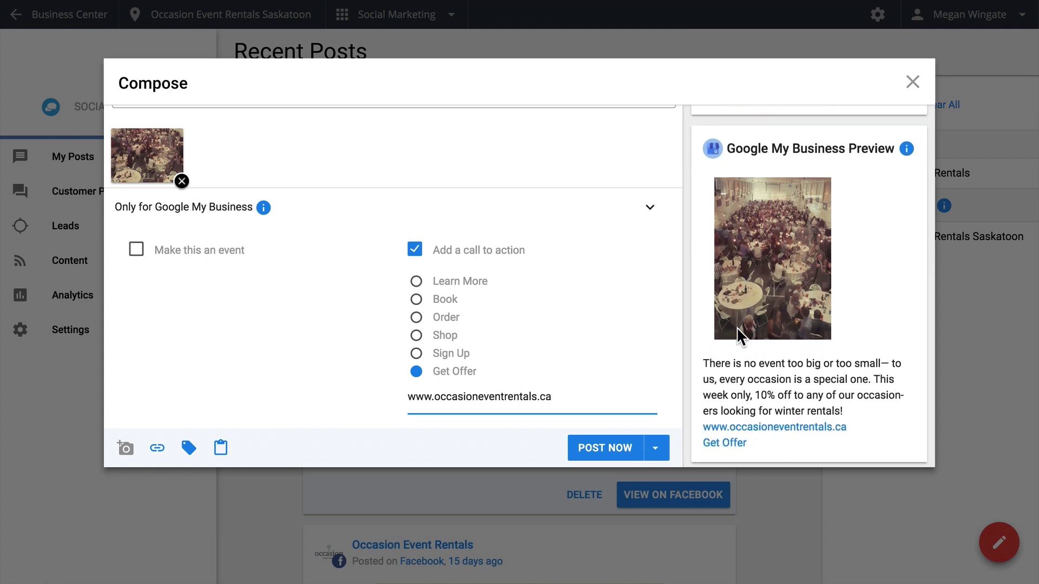
{"action": "left_click", "coordinate": [655, 448]}
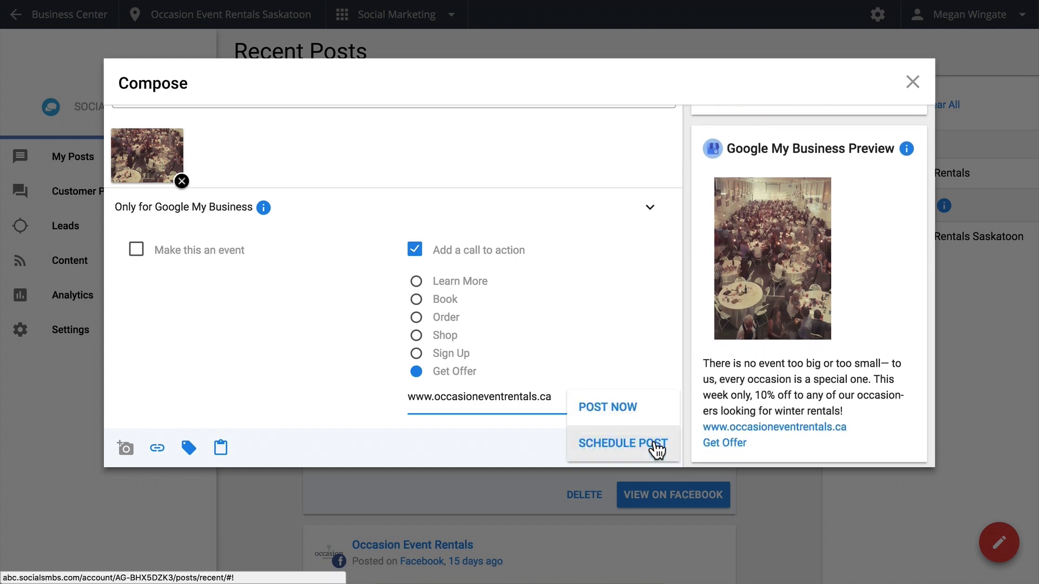
{"action": "left_click", "coordinate": [653, 448]}
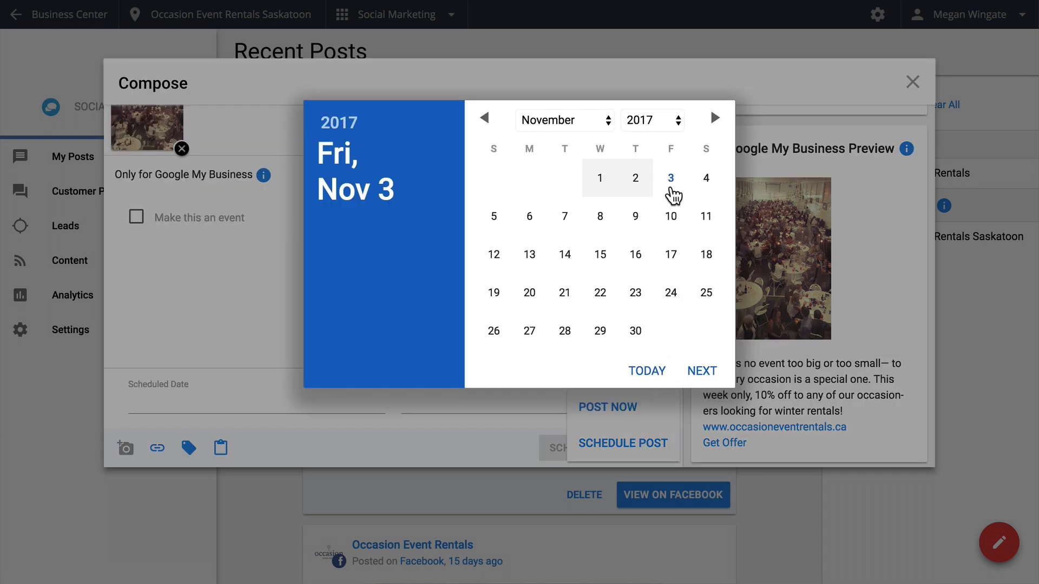
{"action": "left_click", "coordinate": [704, 182]}
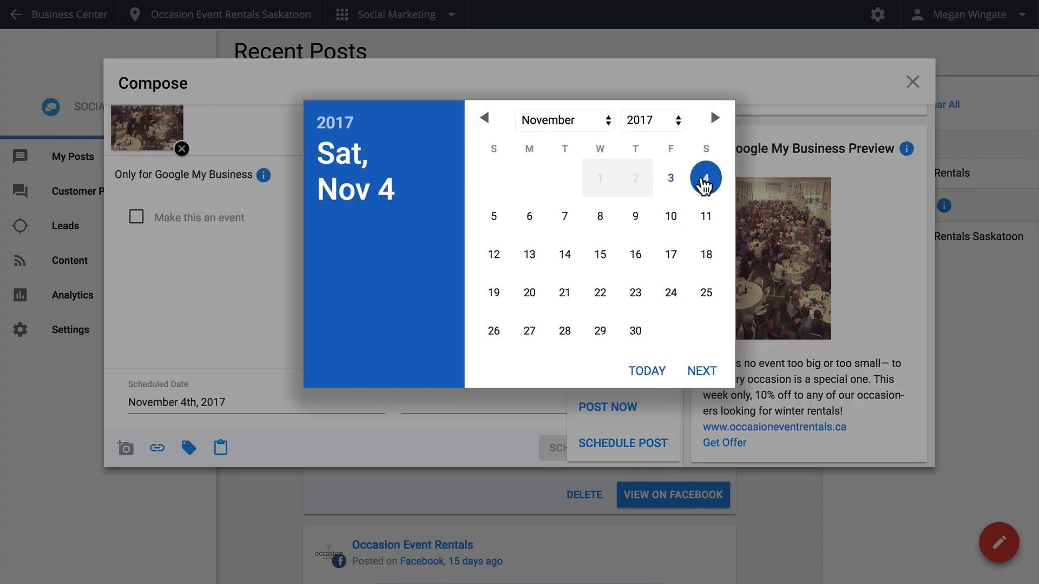
{"action": "left_click", "coordinate": [710, 370]}
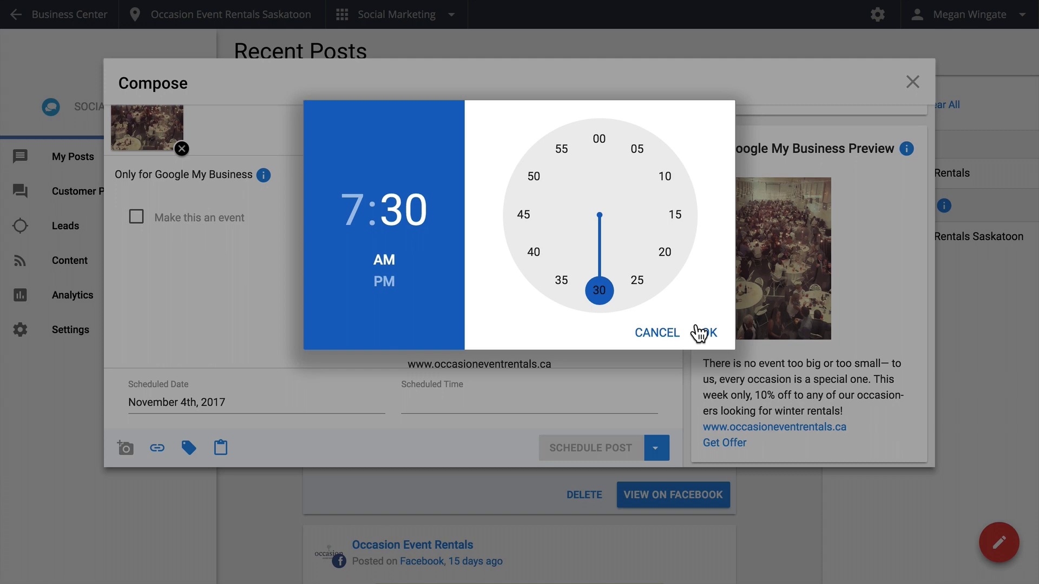
{"action": "left_click", "coordinate": [699, 331]}
{"action": "scroll", "coordinate": [621, 379], "scroll_direction": "down", "scroll_amount": 1}
{"action": "left_click", "coordinate": [603, 449]}
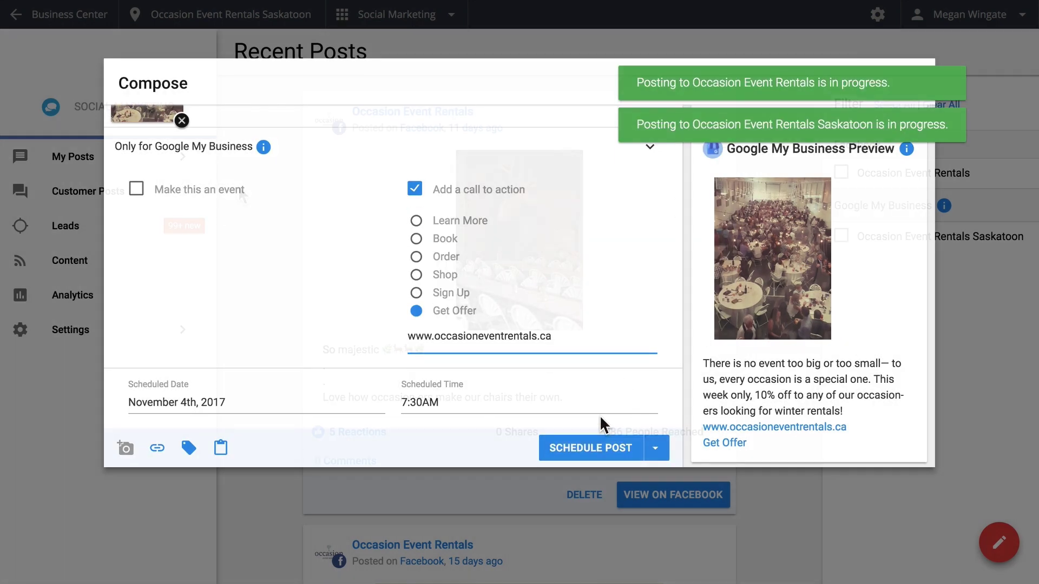
Review the business's recent posts and the list of scheduled posts.
{"action": "left_click", "coordinate": [170, 168]}
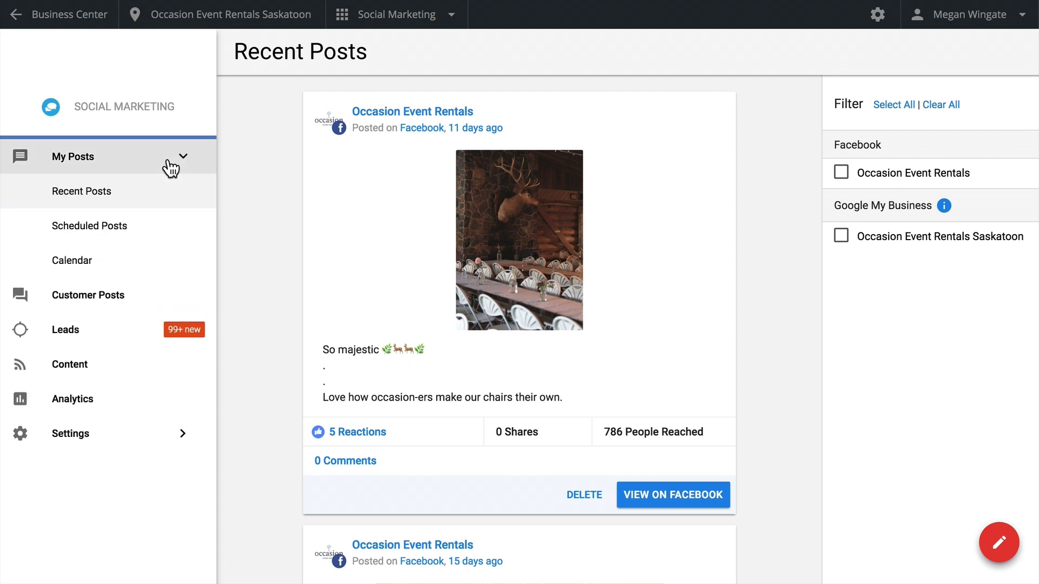
{"action": "left_click", "coordinate": [165, 197]}
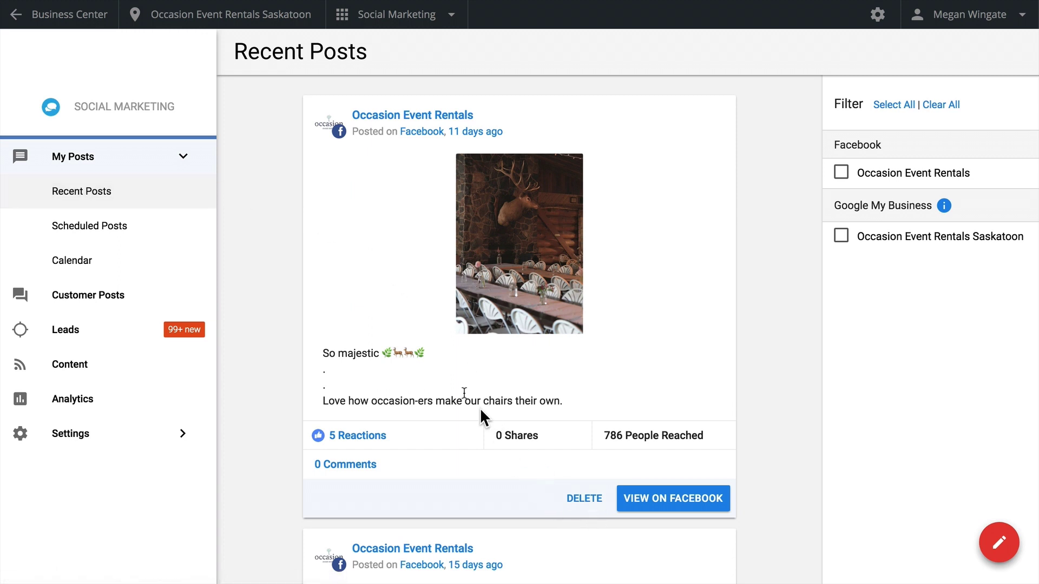
{"action": "left_click", "coordinate": [159, 239]}
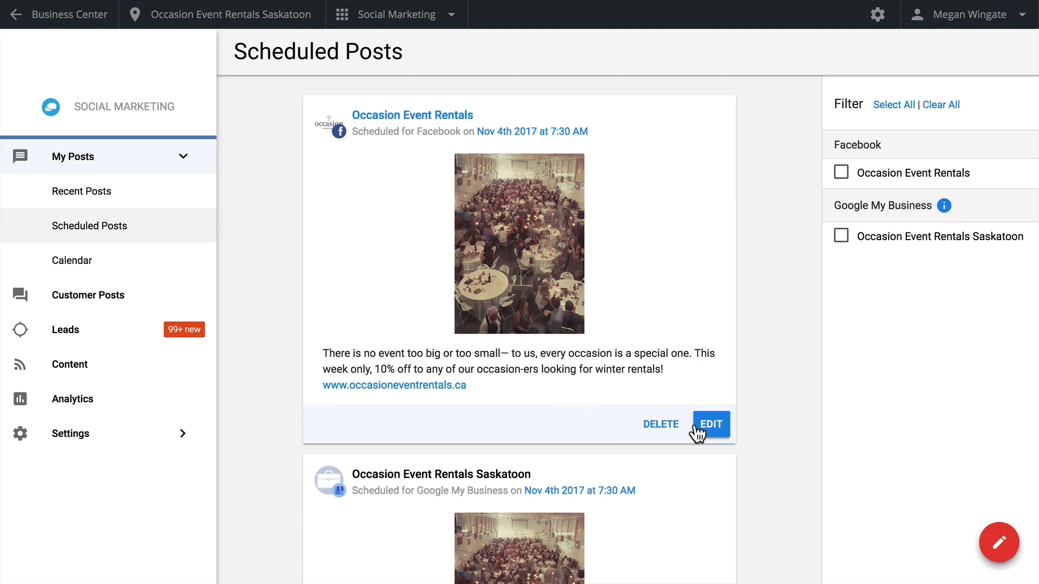
Review the November 2017 posts calendar and the dismissed customer posts.
{"action": "left_click", "coordinate": [122, 261]}
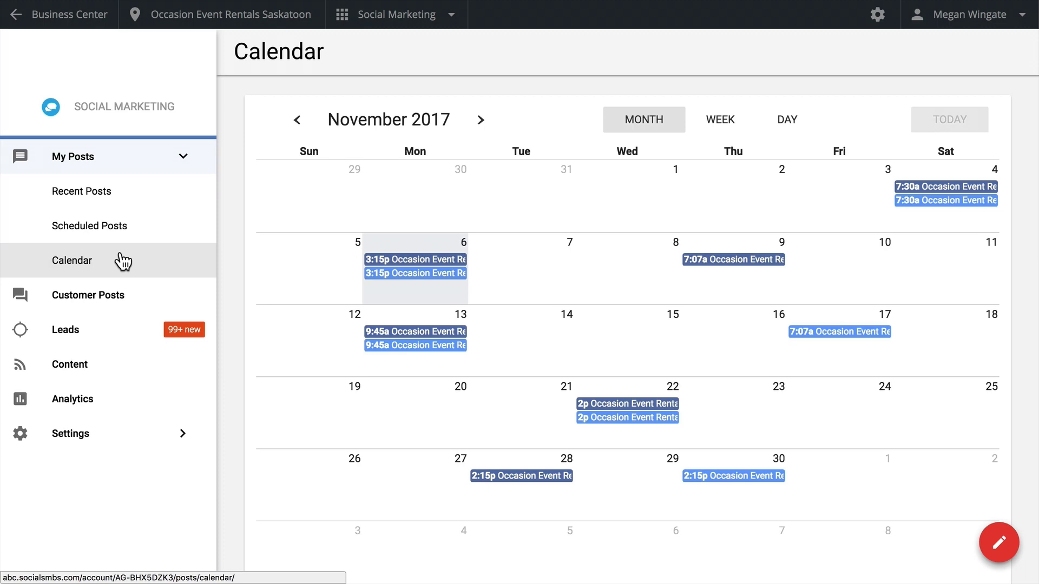
{"action": "left_click", "coordinate": [122, 301]}
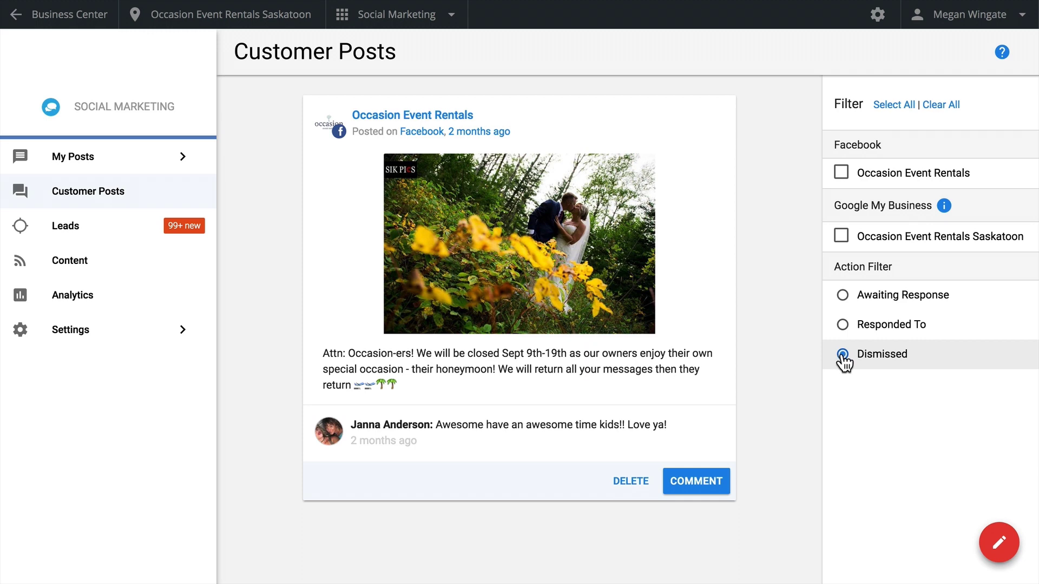
{"action": "left_click", "coordinate": [867, 178]}
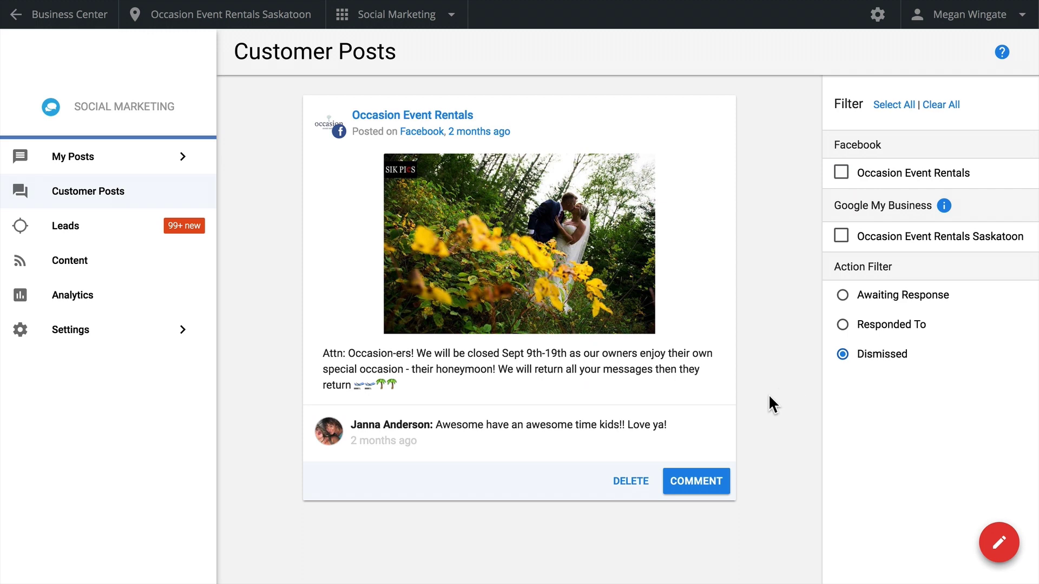
Start a comment on the honeymoon closure post and insert the saved response "Thanks for reaching out! We will get back to your shortly.".
{"action": "left_click", "coordinate": [695, 484]}
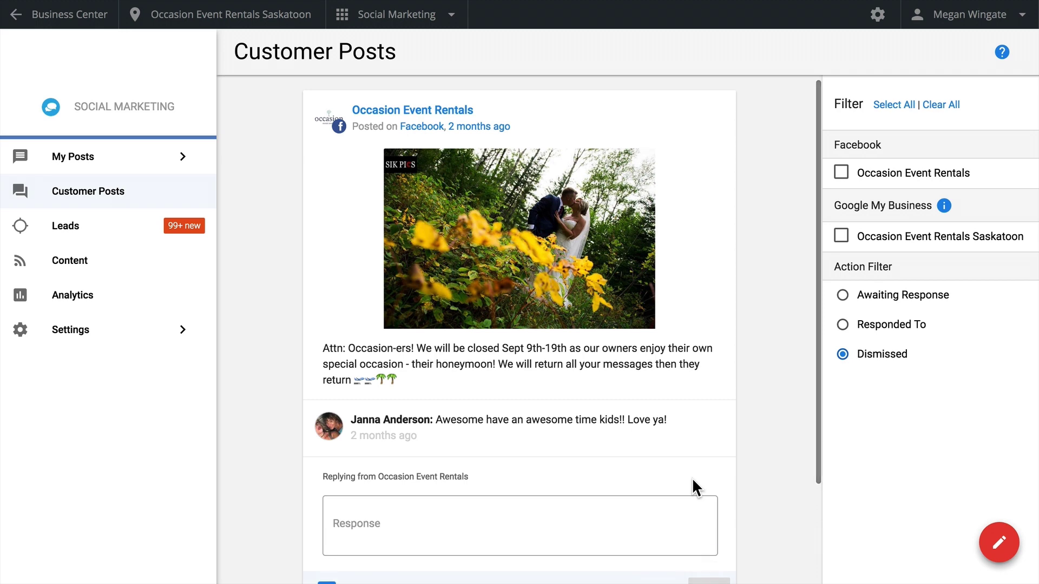
{"action": "scroll", "coordinate": [692, 478], "scroll_direction": "down", "scroll_amount": 3}
{"action": "scroll", "coordinate": [692, 479], "scroll_direction": "up", "scroll_amount": 1}
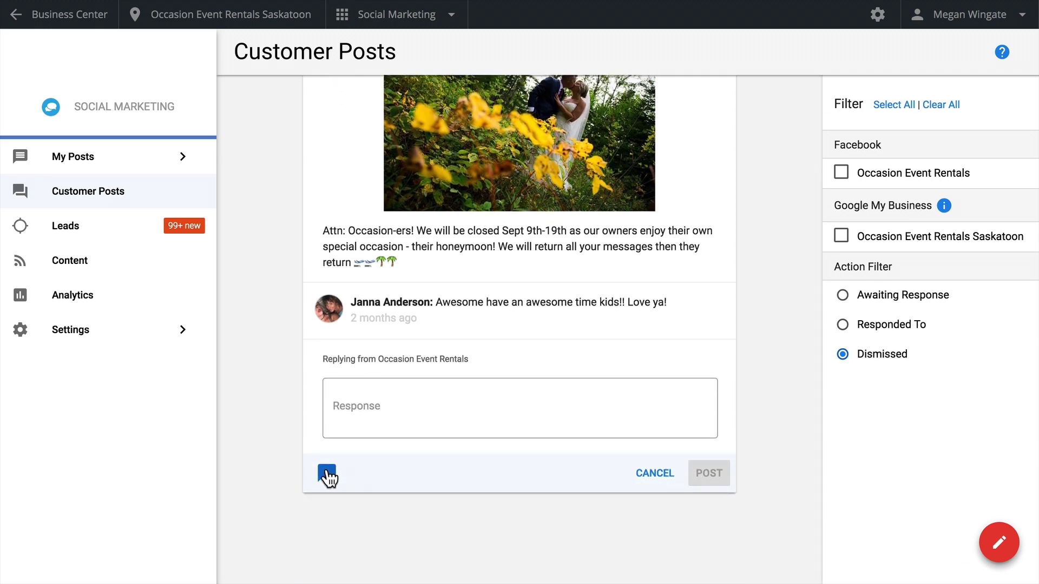
{"action": "left_click", "coordinate": [327, 471]}
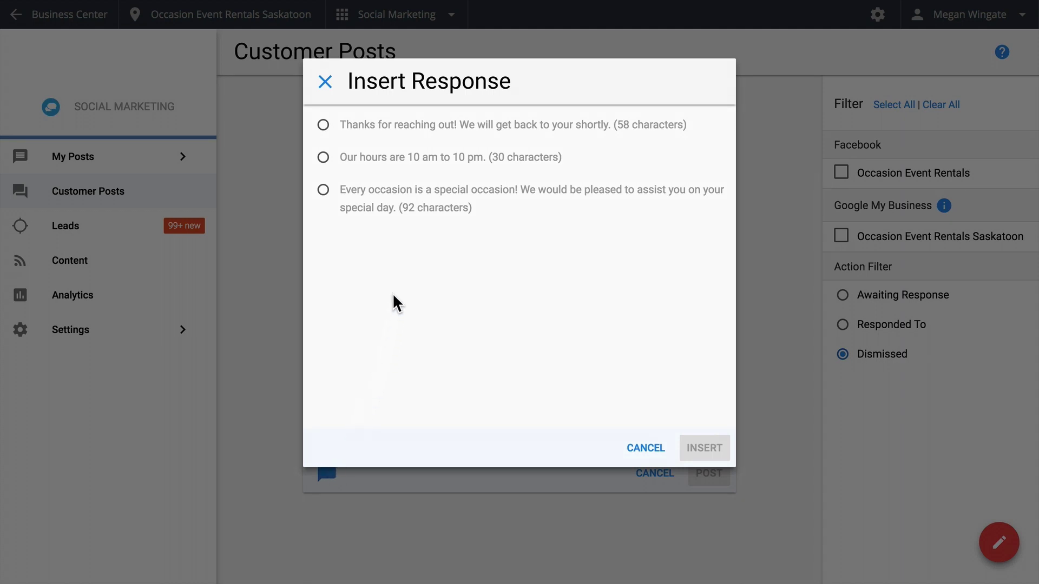
{"action": "left_click", "coordinate": [439, 125]}
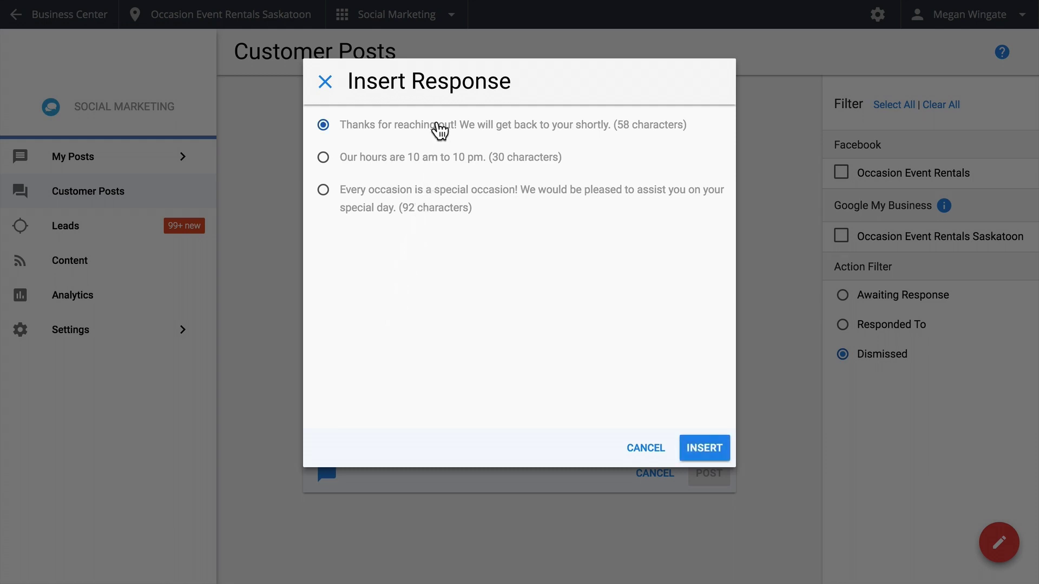
{"action": "left_click", "coordinate": [705, 448]}
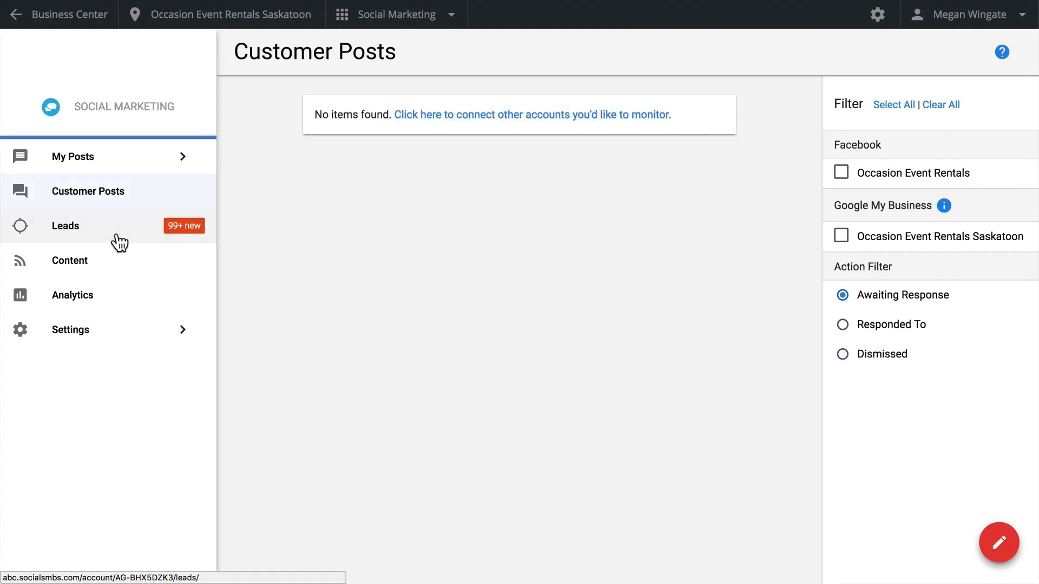
Add a Twitter lead search with the keyword "birthday" that must include "party" and must not include "clown".
{"action": "left_click", "coordinate": [117, 237]}
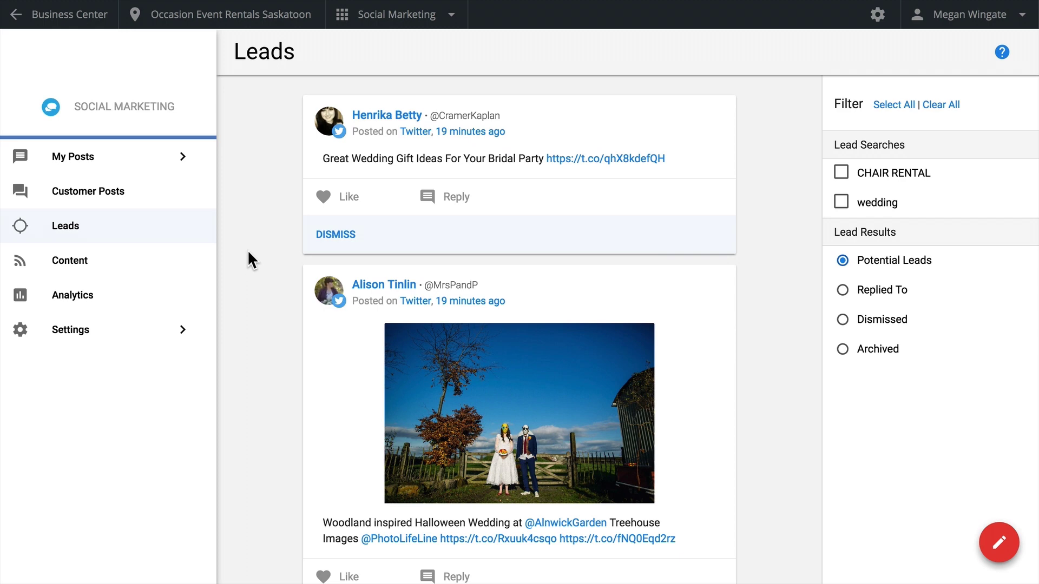
{"action": "left_click", "coordinate": [146, 337]}
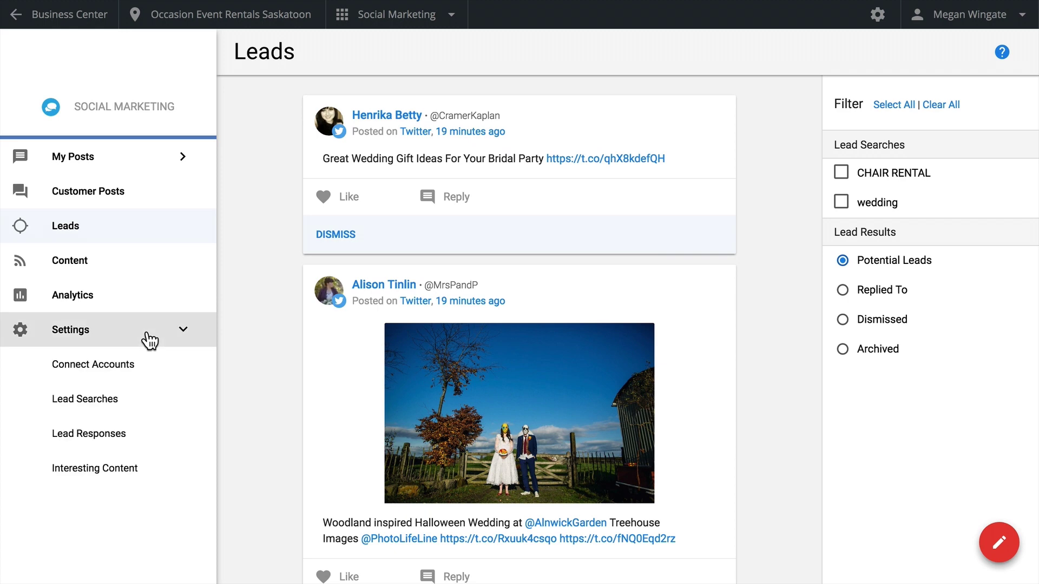
{"action": "left_click", "coordinate": [127, 408]}
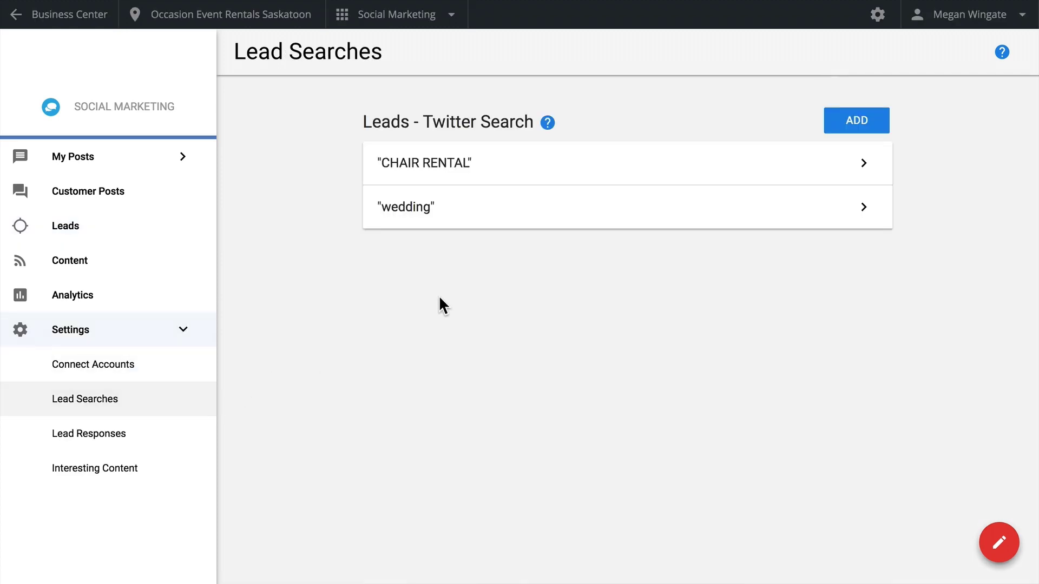
{"action": "left_click", "coordinate": [839, 122]}
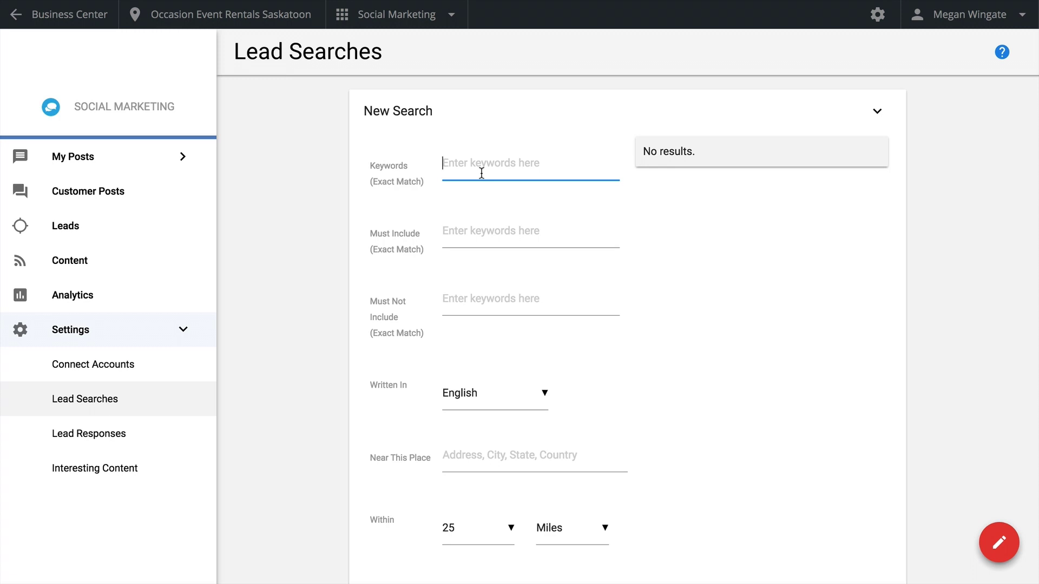
{"action": "type", "text": "birthday"}
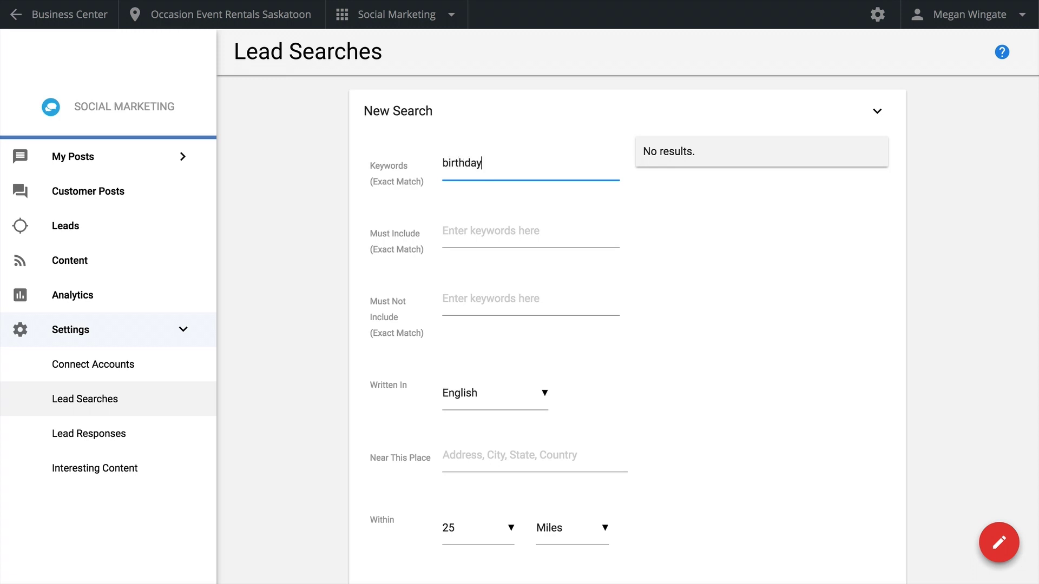
{"action": "key", "text": "Tab"}
{"action": "type", "text": "party"}
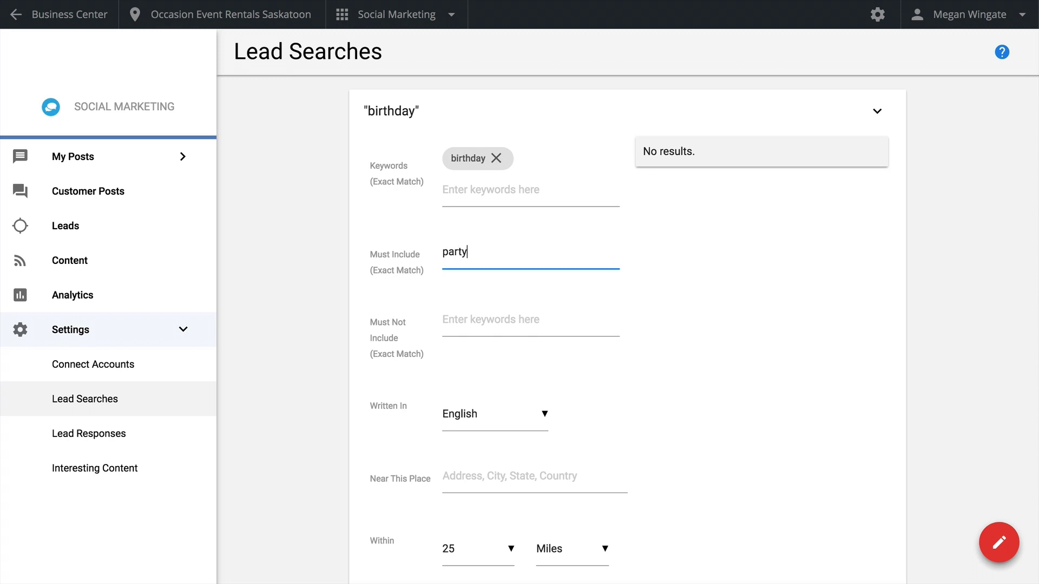
{"action": "key", "text": "Tab"}
{"action": "type", "text": "clown"}
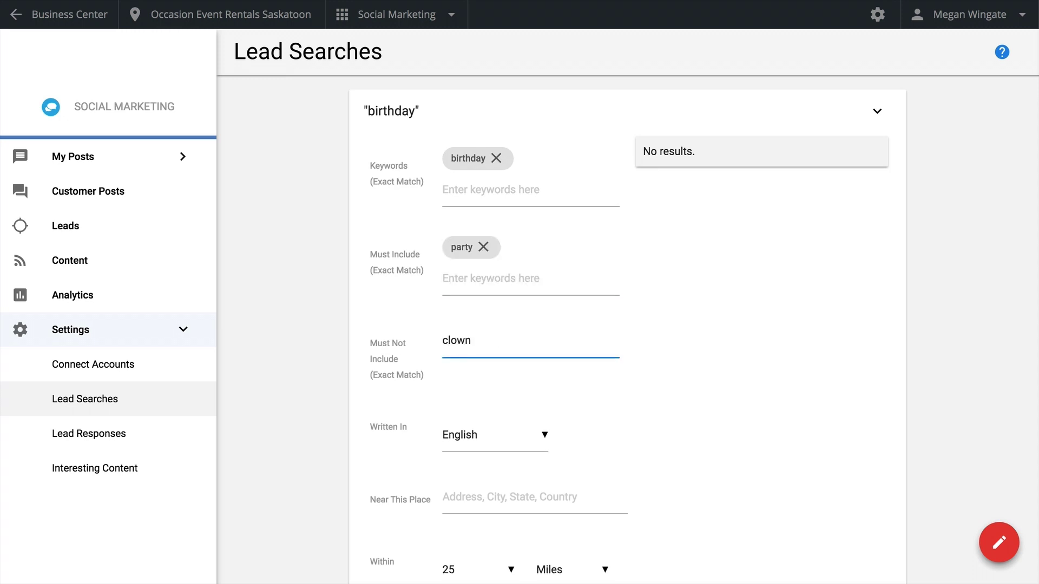
{"action": "key", "text": "Tab"}
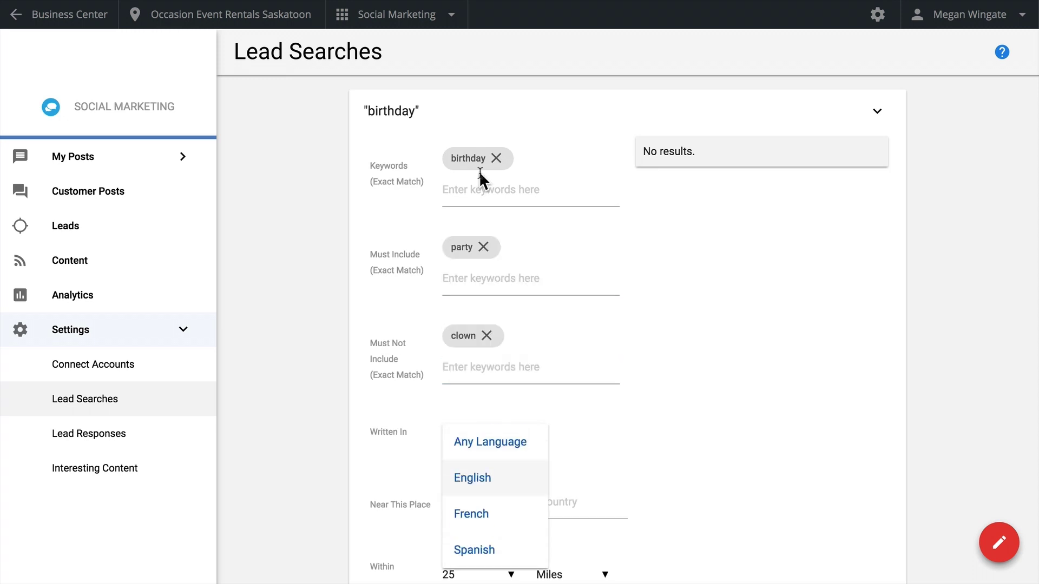
Set the lead search's language to English and its place to Toronto, Canada, and preview the search.
{"action": "left_click", "coordinate": [503, 482]}
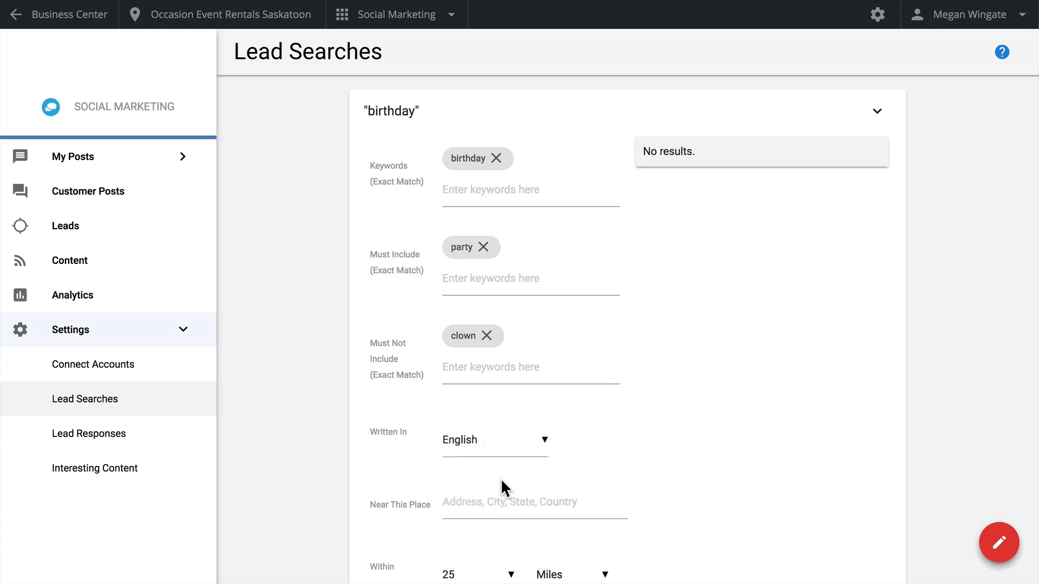
{"action": "left_click", "coordinate": [491, 502]}
{"action": "type", "text": "Tor"}
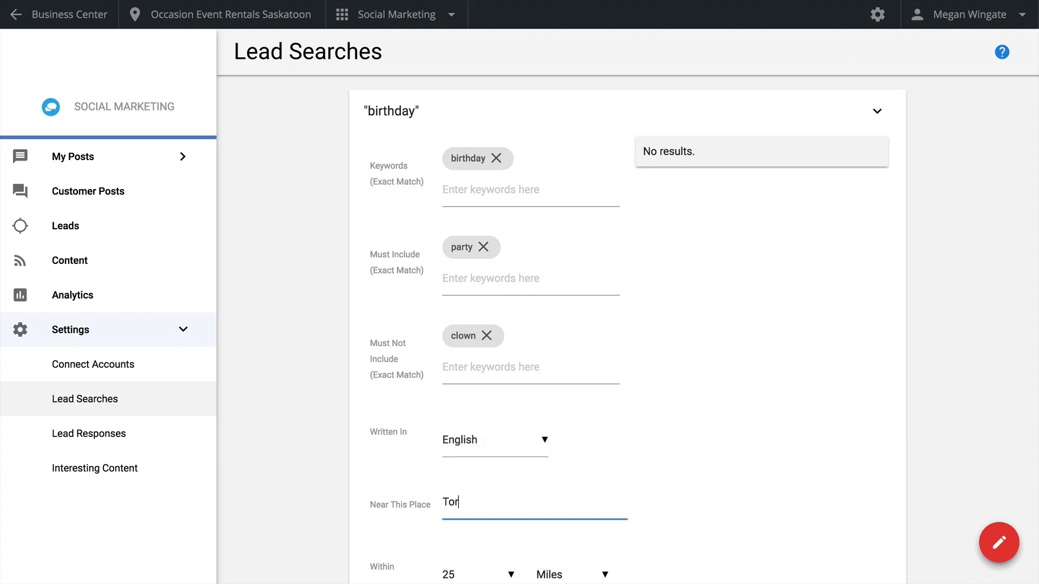
{"action": "scroll", "coordinate": [628, 330], "scroll_direction": "down", "scroll_amount": 3}
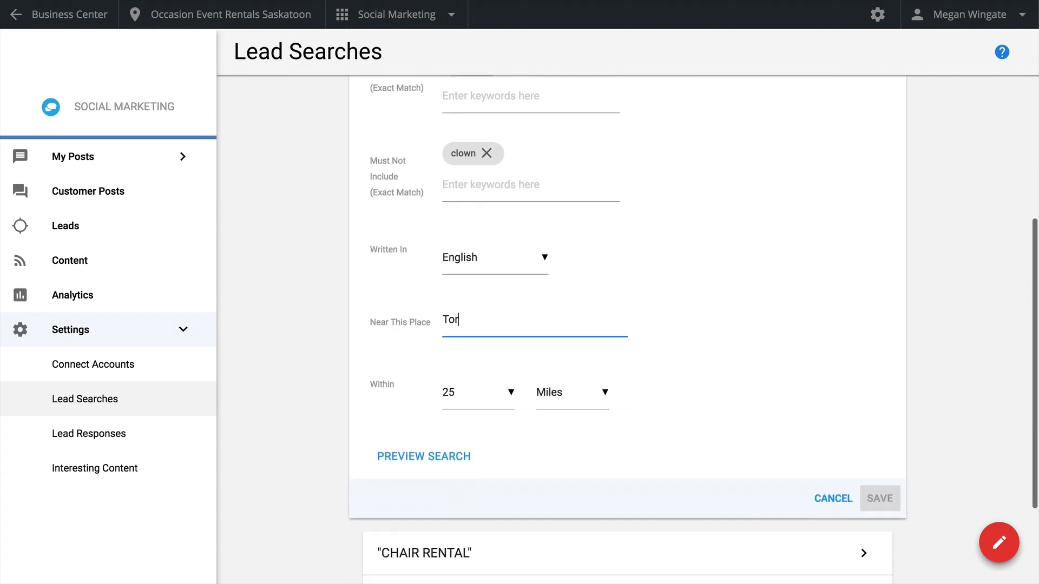
{"action": "type", "text": "onto"}
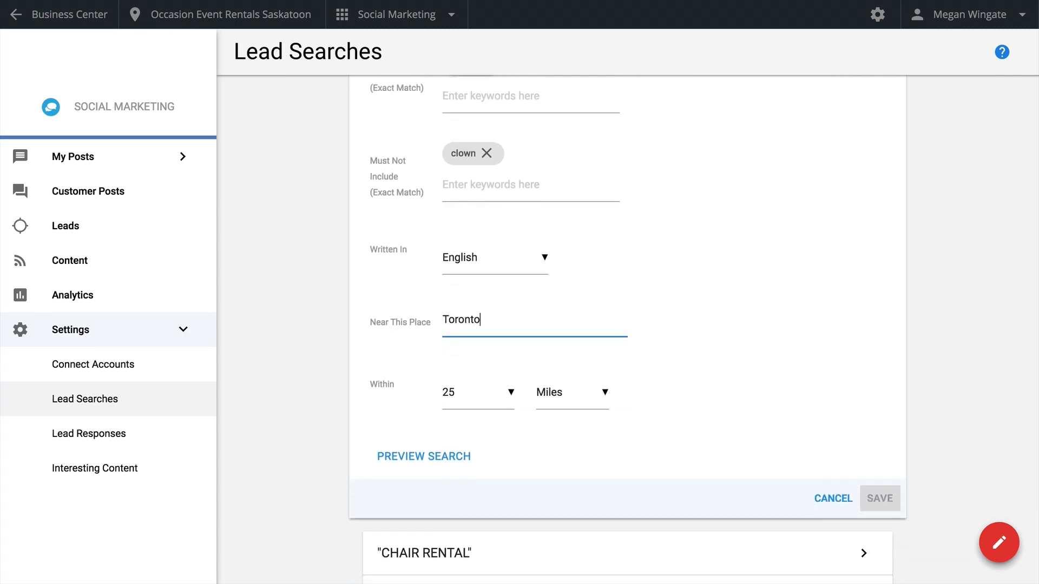
{"action": "type", "text": ", Canada"}
{"action": "left_click", "coordinate": [455, 459]}
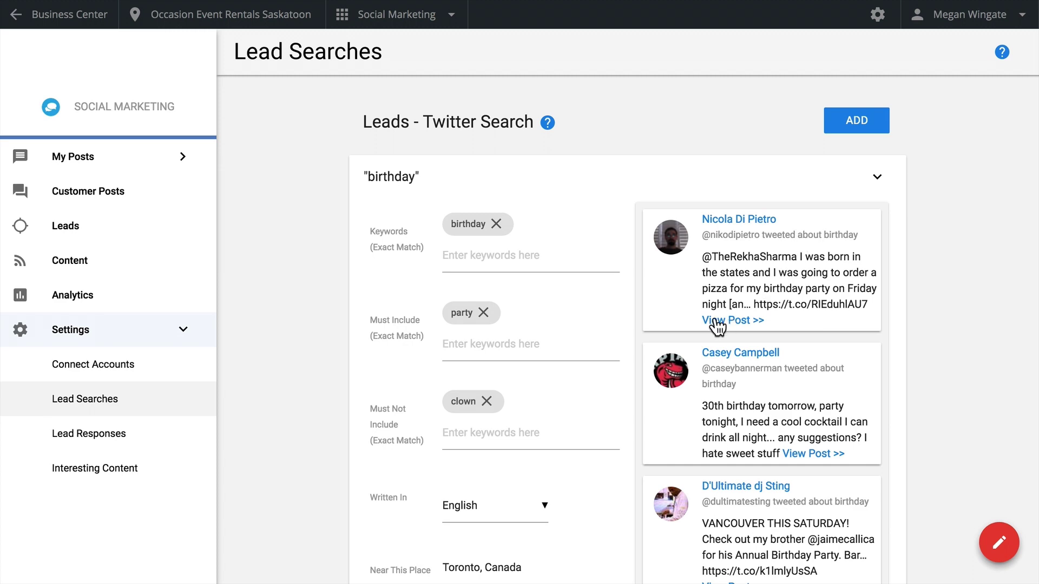
Look through the previewed tweets and save the birthday lead search.
{"action": "scroll", "coordinate": [708, 329], "scroll_direction": "down", "scroll_amount": 2}
{"action": "scroll", "coordinate": [709, 333], "scroll_direction": "up", "scroll_amount": 2}
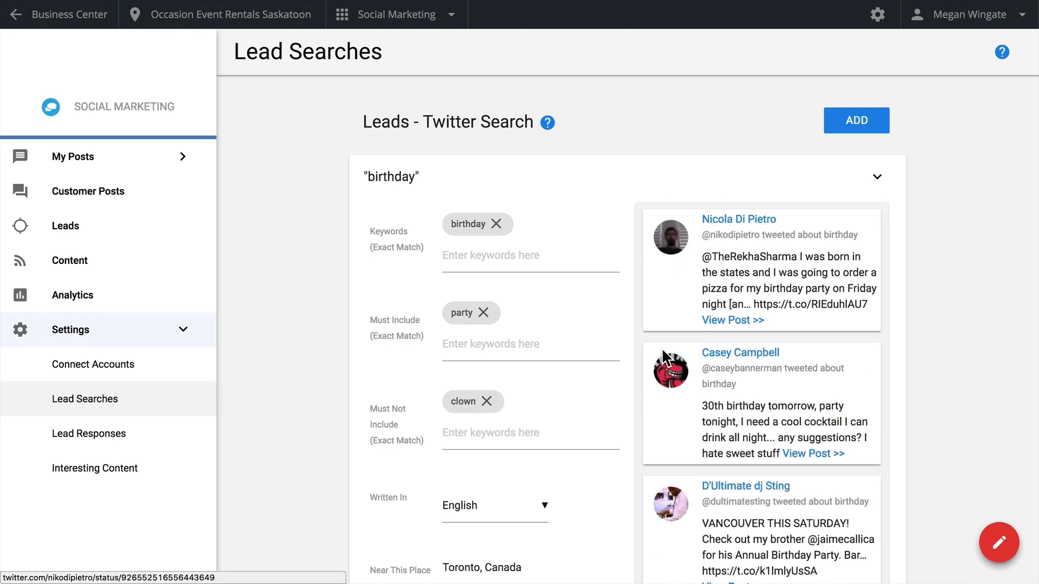
{"action": "scroll", "coordinate": [606, 381], "scroll_direction": "down", "scroll_amount": 3}
{"action": "scroll", "coordinate": [606, 381], "scroll_direction": "down", "scroll_amount": 1}
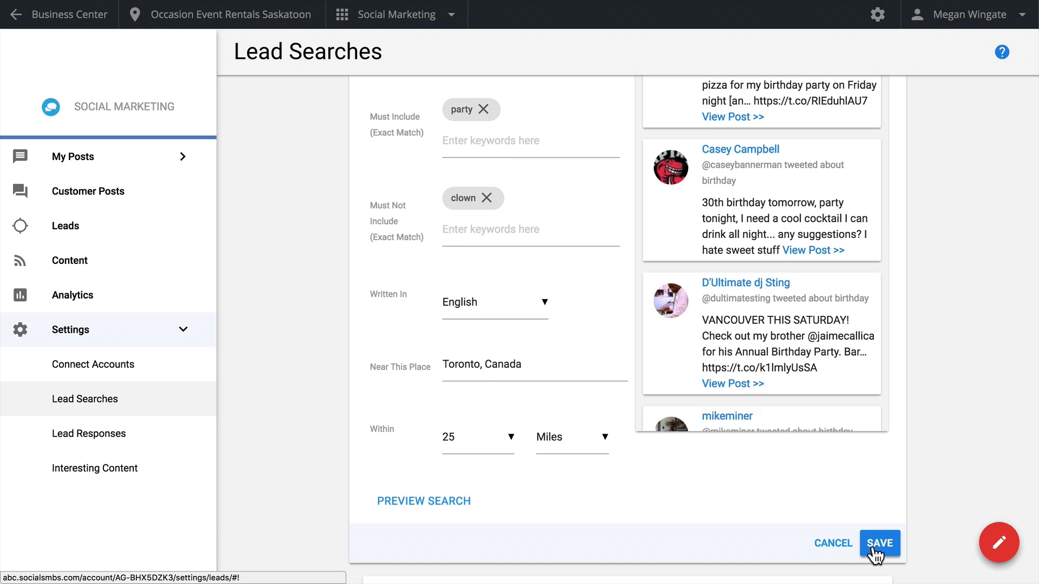
{"action": "left_click", "coordinate": [874, 547]}
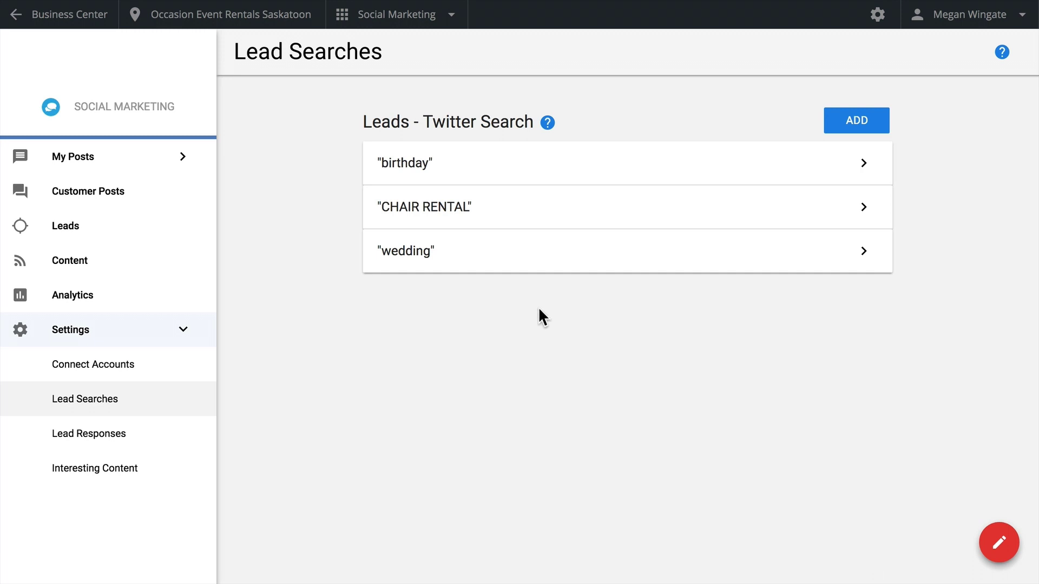
Reopen the saved birthday lead search and view its leads.
{"action": "left_click", "coordinate": [755, 173]}
{"action": "scroll", "coordinate": [736, 319], "scroll_direction": "down", "scroll_amount": 5}
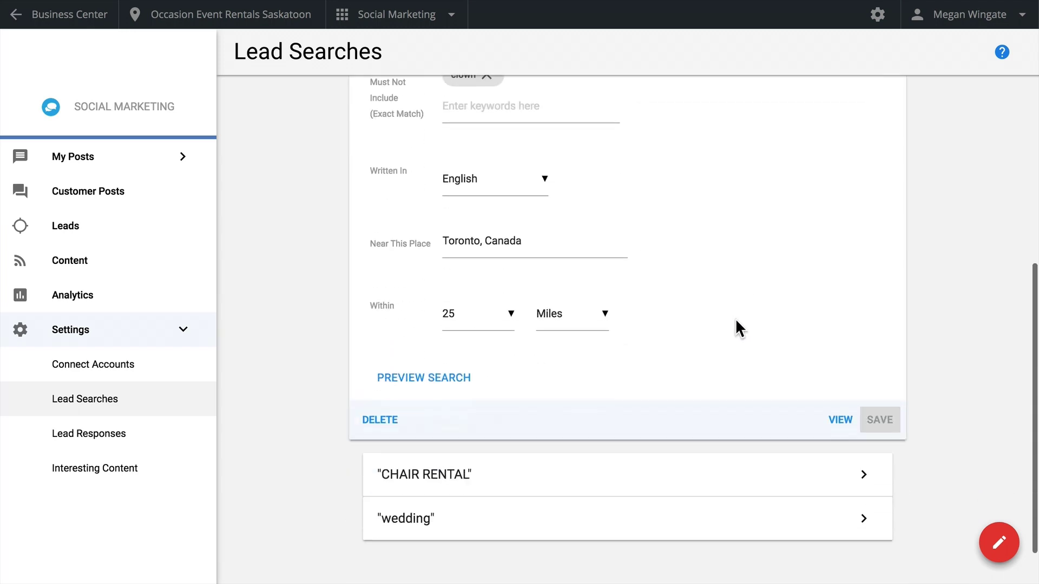
{"action": "left_click", "coordinate": [845, 379]}
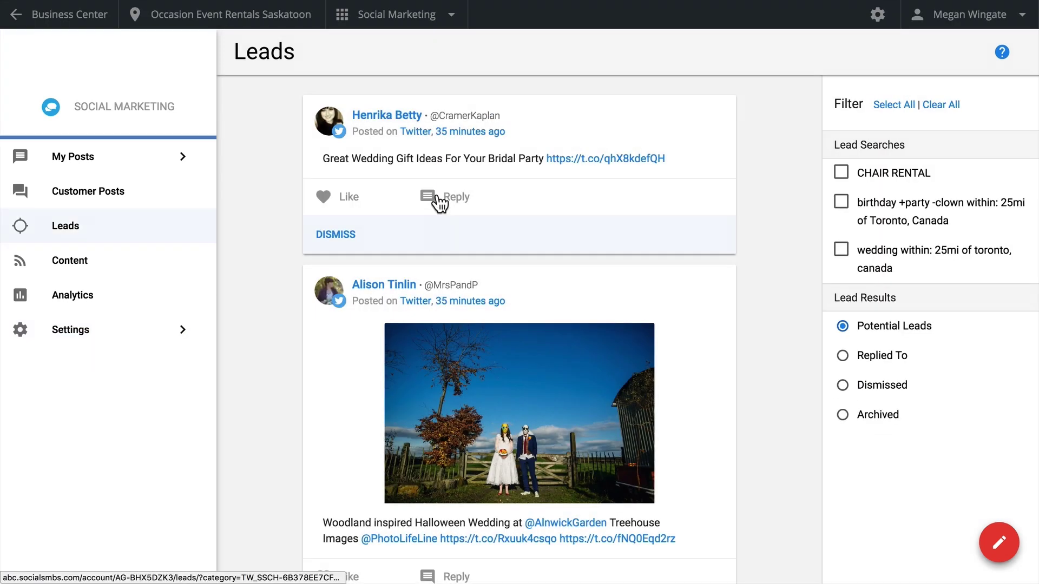
Reply to the bridal party gift lead: "You nailed it! Those bridesmaid hangers look great on our Chiavari chairs! Will send you info!".
{"action": "left_click", "coordinate": [440, 203]}
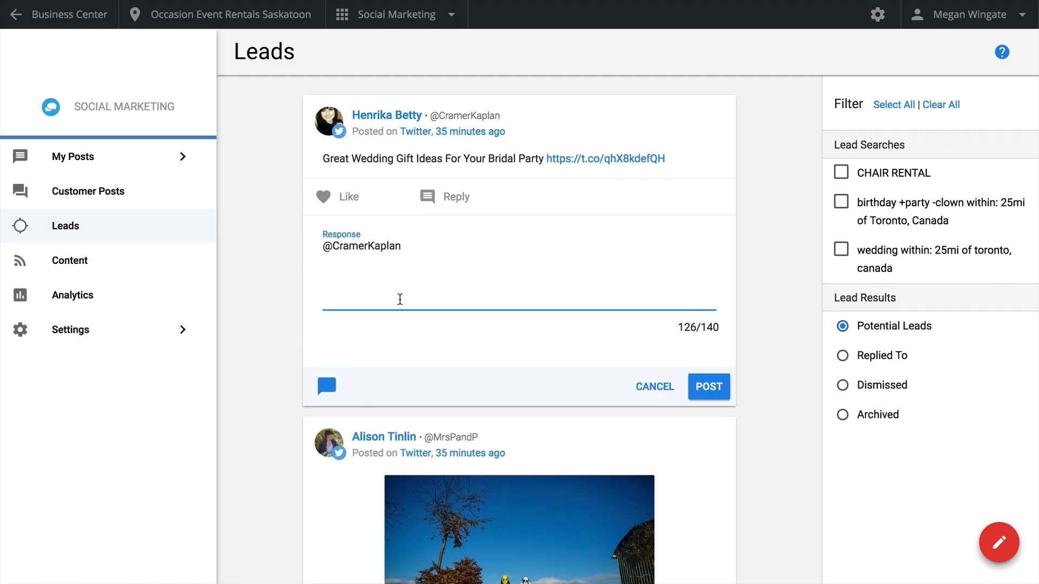
{"action": "type", "text": "You nailed it! Those bridesmaid hangers look great on our Chiavari chairs! Will send you info!"}
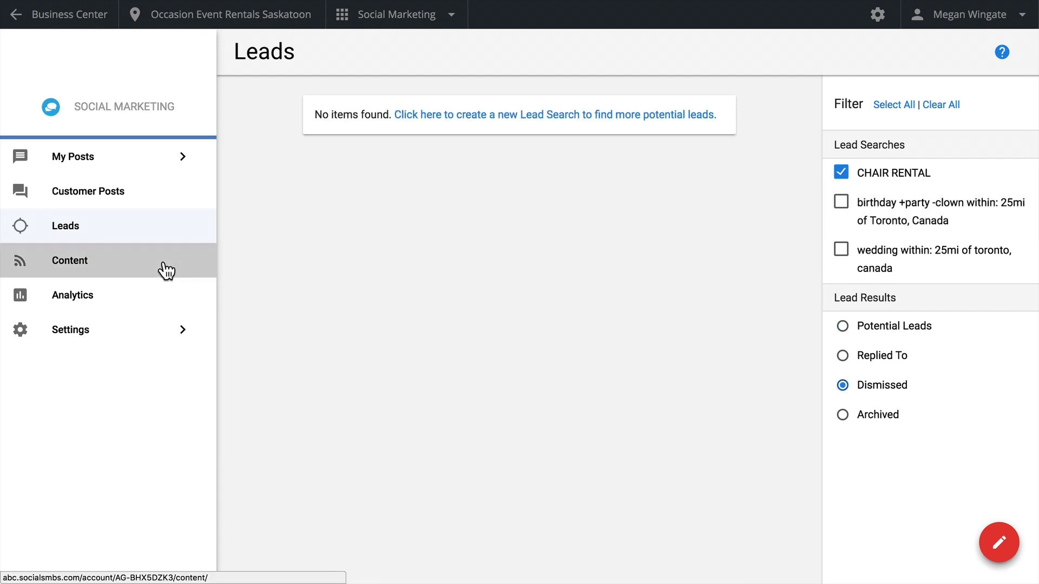
Review the suggested content articles and the RSS feeds configured under Interesting Content.
{"action": "left_click", "coordinate": [162, 269]}
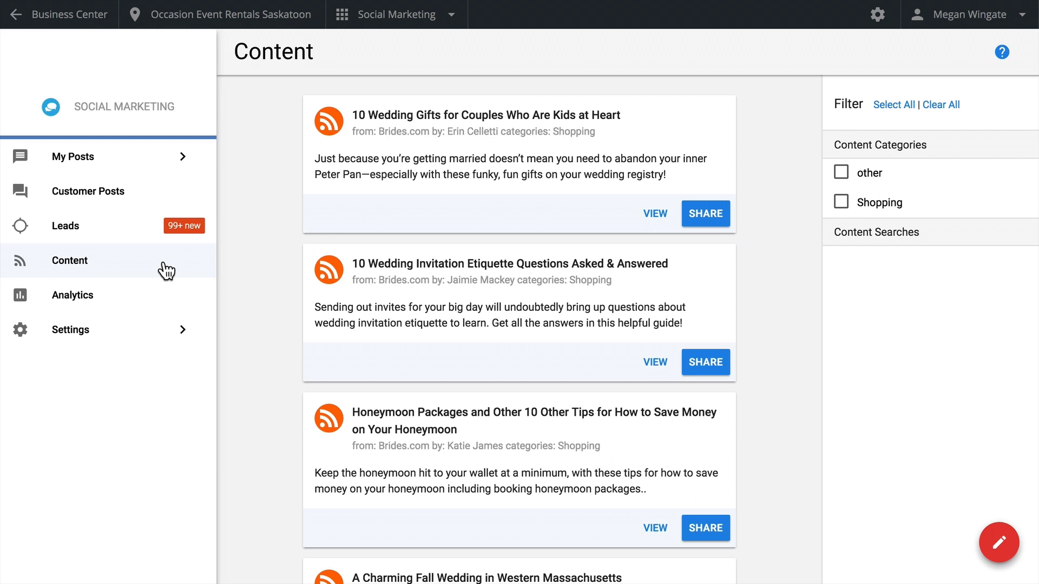
{"action": "left_click", "coordinate": [140, 336]}
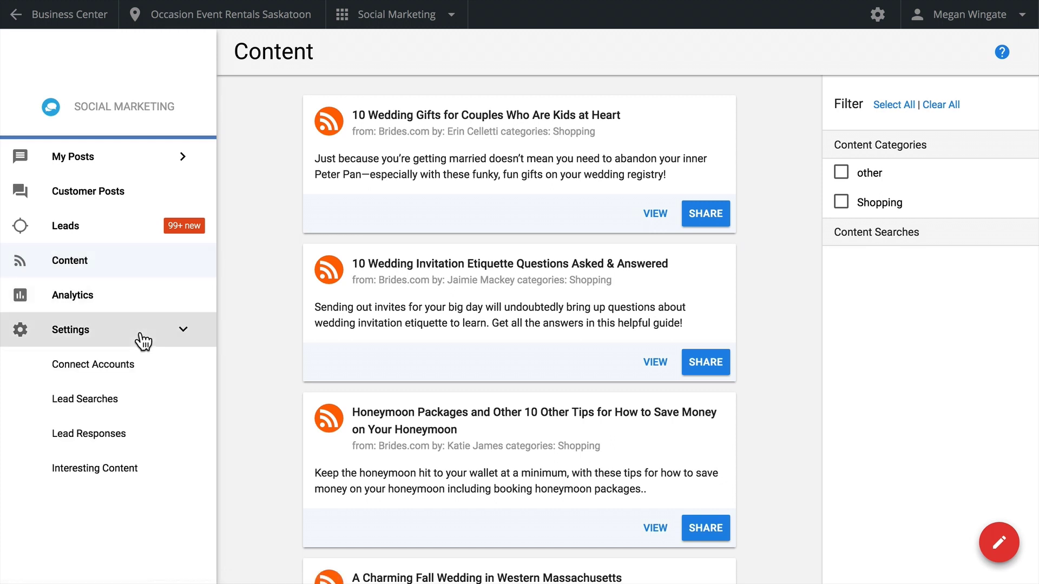
{"action": "left_click", "coordinate": [118, 471]}
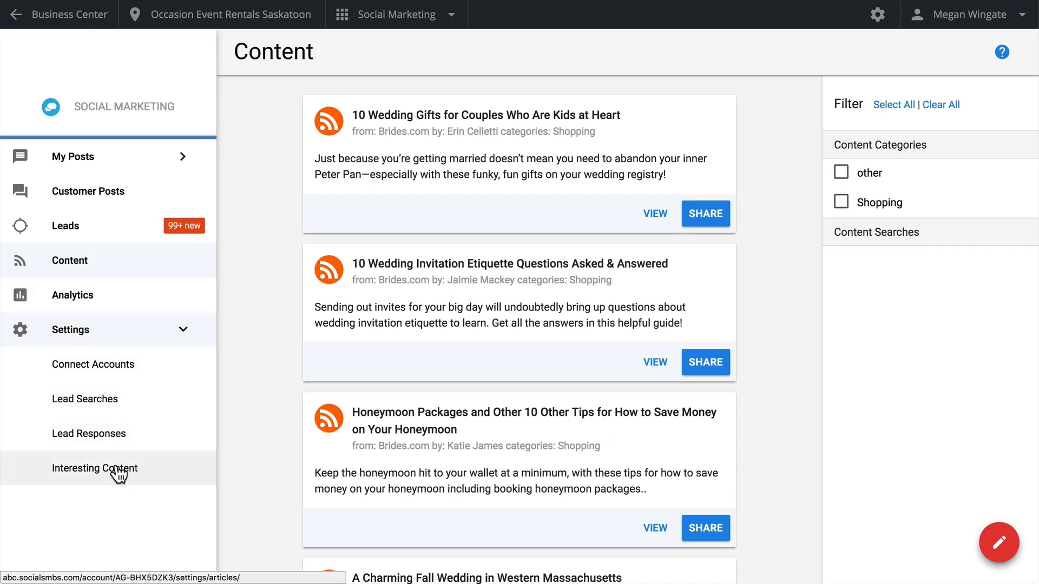
{"action": "left_click", "coordinate": [118, 471]}
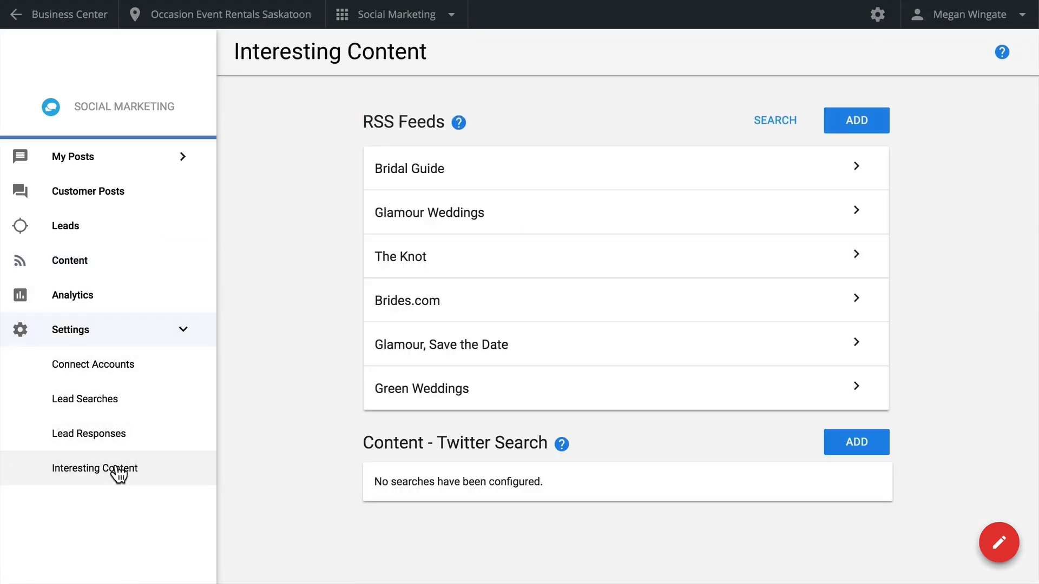
{"action": "left_click", "coordinate": [115, 464]}
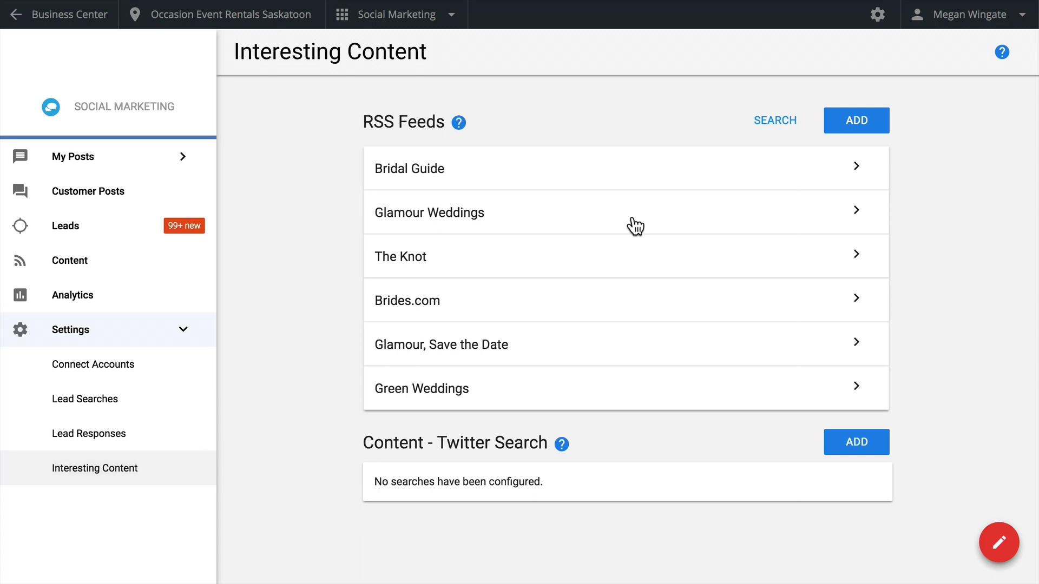
Add the Bridal Guide feed from the Beauty & Spas category of the RSS library.
{"action": "left_click", "coordinate": [769, 124]}
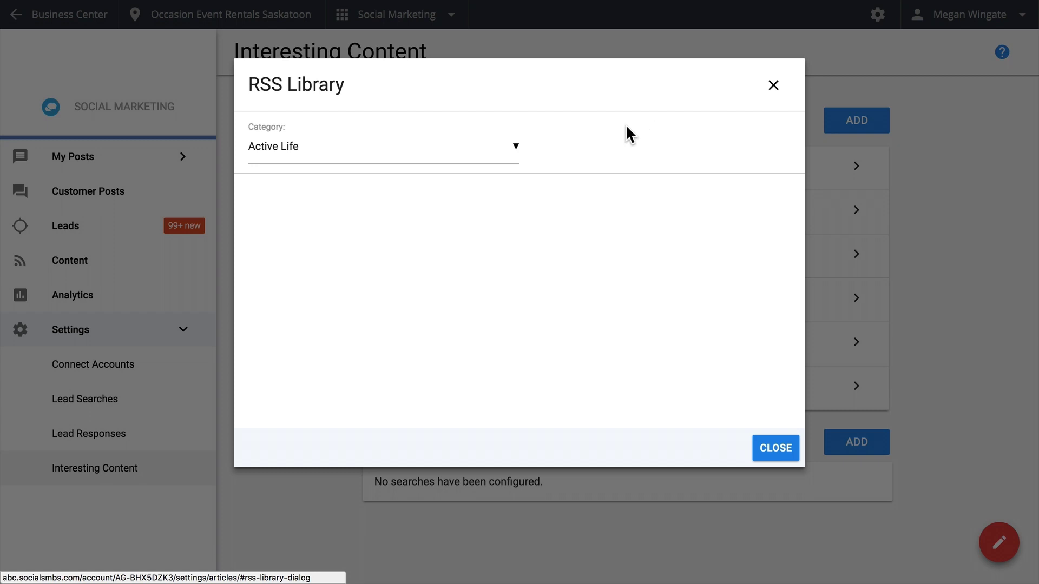
{"action": "left_click", "coordinate": [512, 151]}
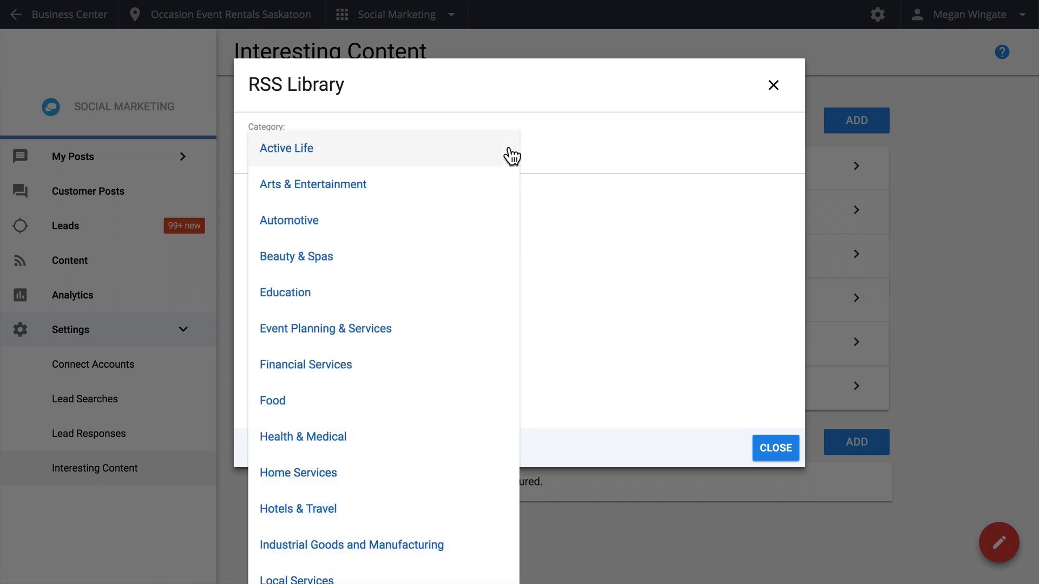
{"action": "left_click", "coordinate": [441, 265]}
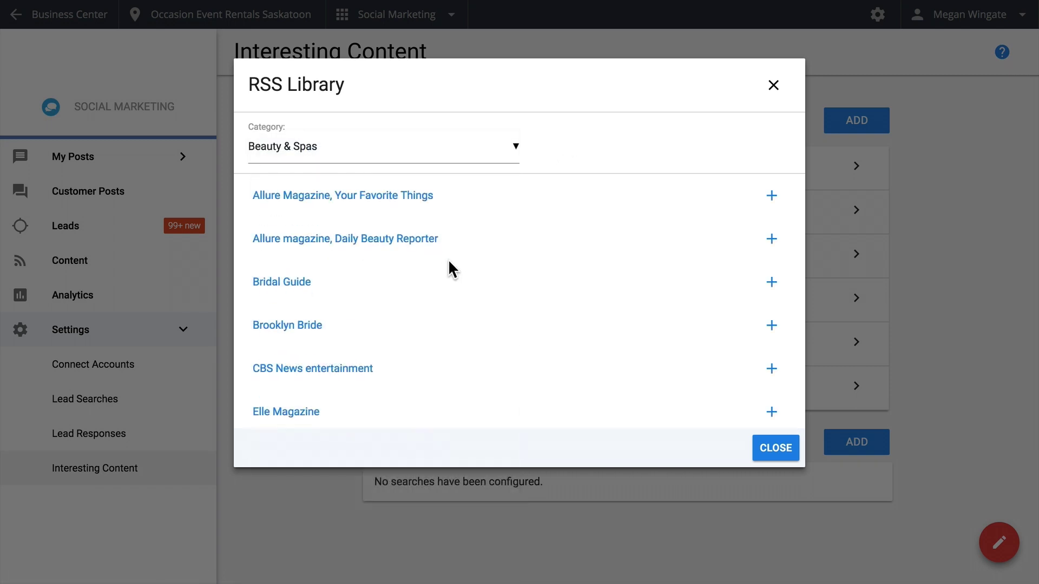
{"action": "left_click", "coordinate": [771, 195]}
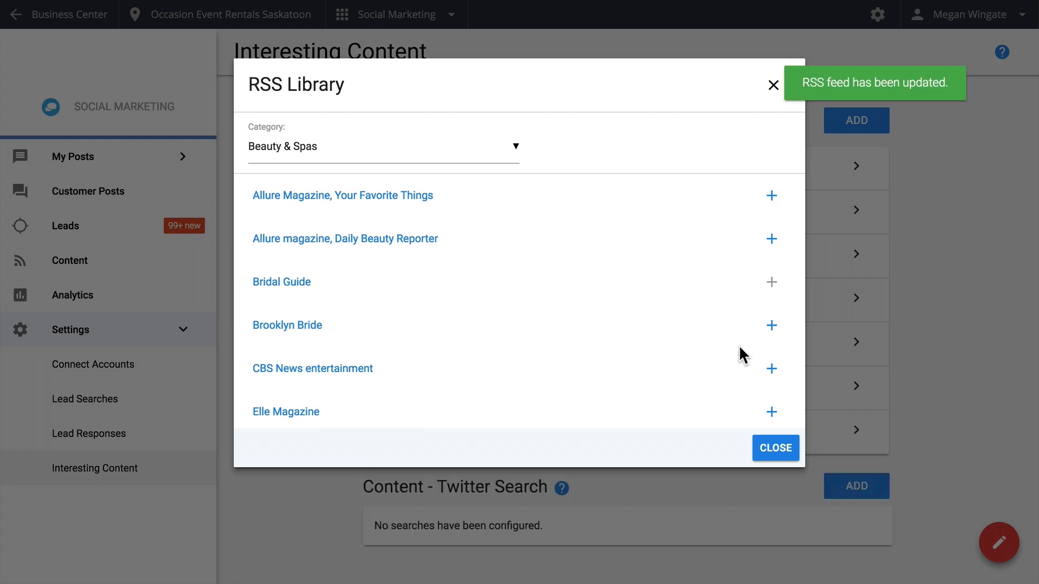
{"action": "left_click", "coordinate": [769, 457]}
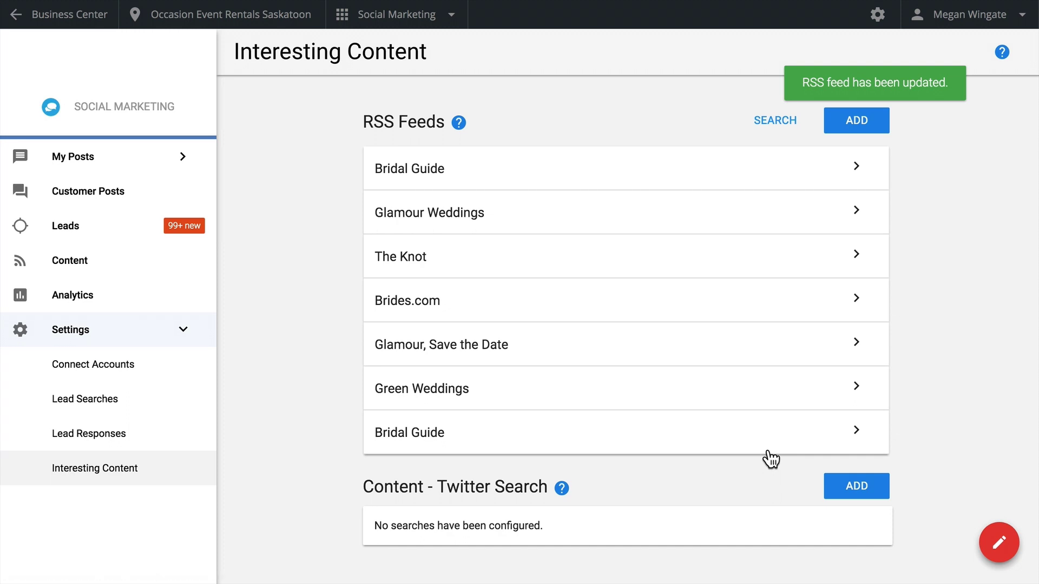
{"action": "left_click", "coordinate": [859, 123]}
{"action": "type", "text": "http://feeds.feedburner.com/aw-tips"}
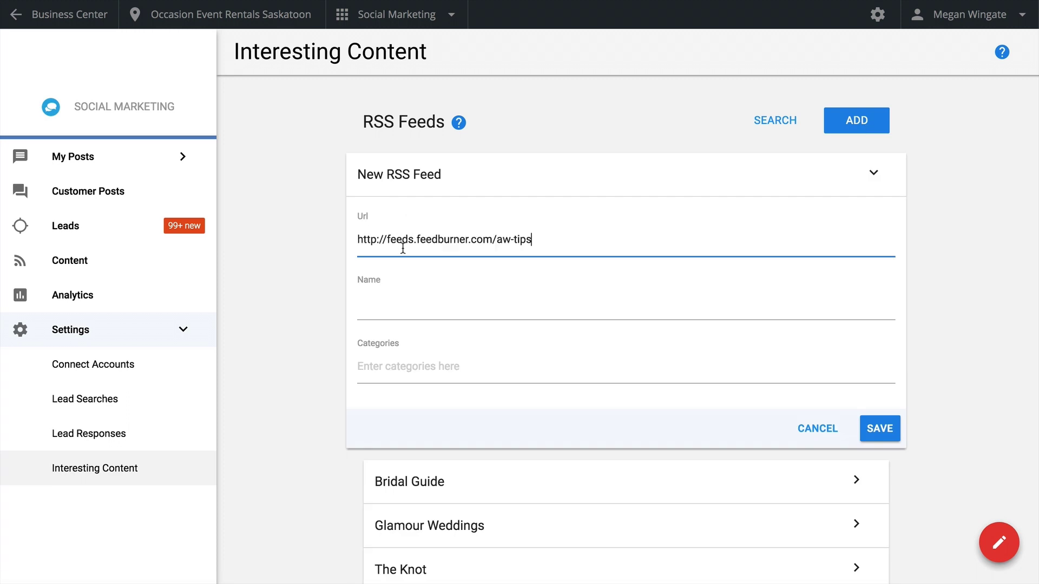
{"action": "left_click", "coordinate": [414, 307]}
{"action": "type", "text": "Arabia Weddings Tips & Trends"}
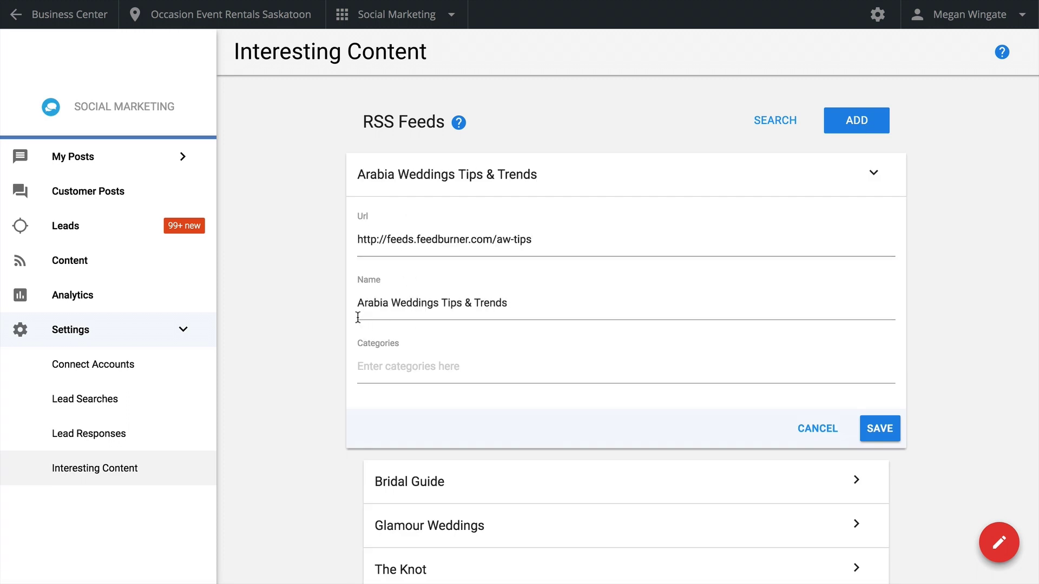
{"action": "left_click", "coordinate": [437, 372]}
{"action": "type", "text": "We"}
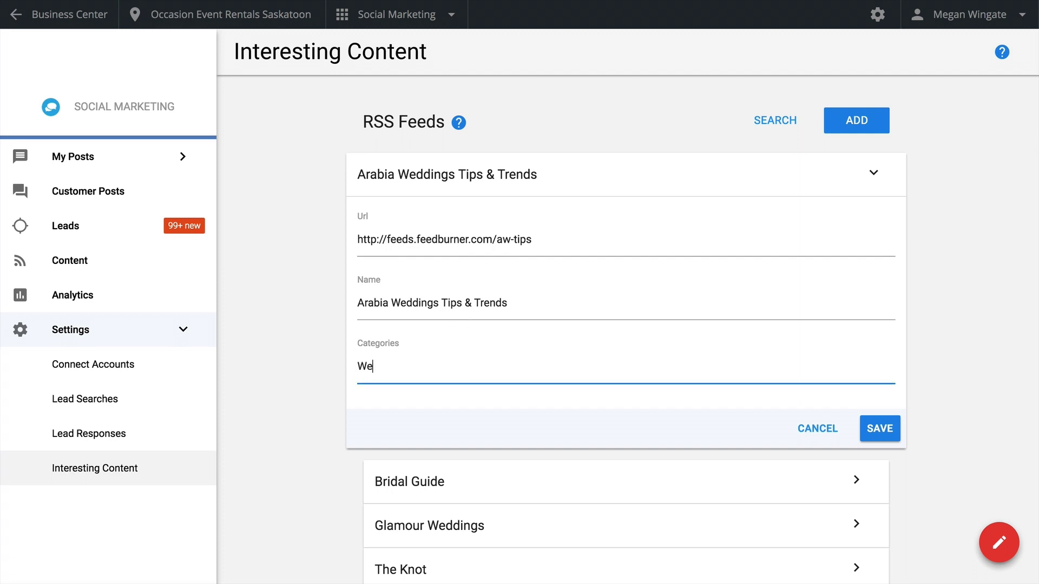
{"action": "type", "text": "dding"}
{"action": "key", "text": "Return"}
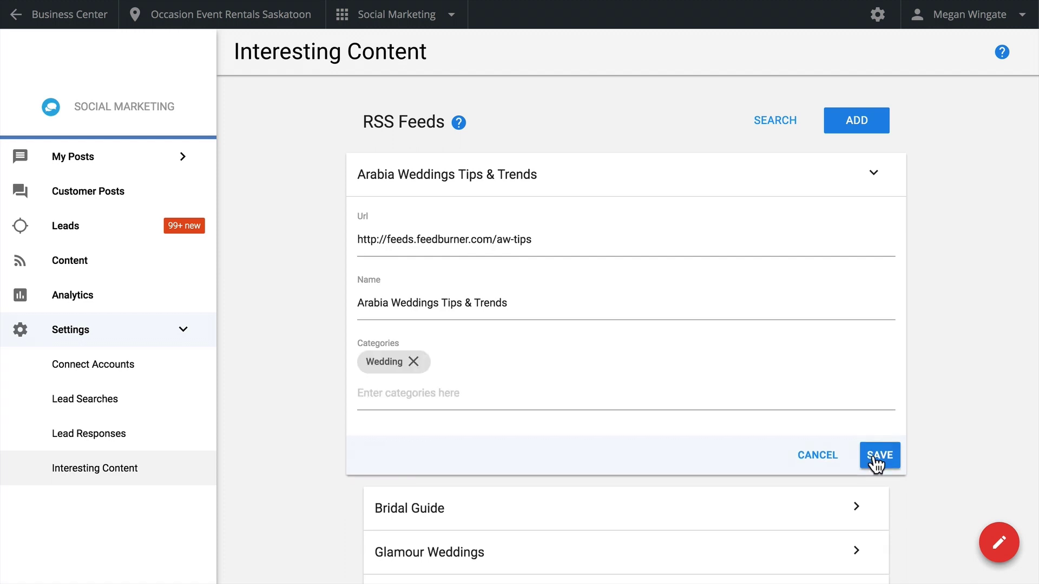
{"action": "left_click", "coordinate": [872, 453]}
Open a new Twitter content search and review its keyword, language and location options.
{"action": "scroll", "coordinate": [872, 454], "scroll_direction": "down", "scroll_amount": 7}
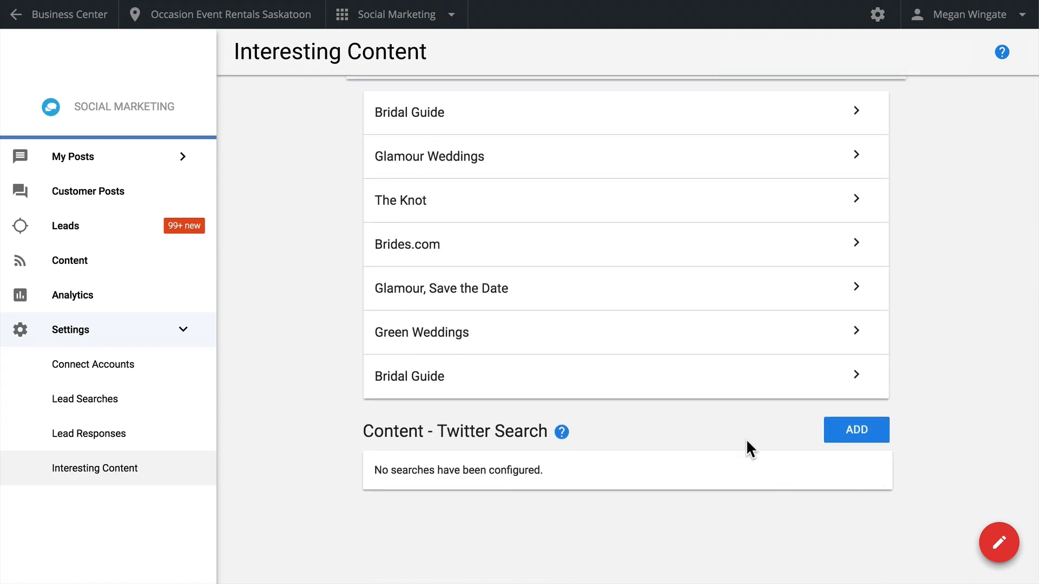
{"action": "left_click", "coordinate": [836, 440]}
{"action": "scroll", "coordinate": [836, 438], "scroll_direction": "down", "scroll_amount": 8}
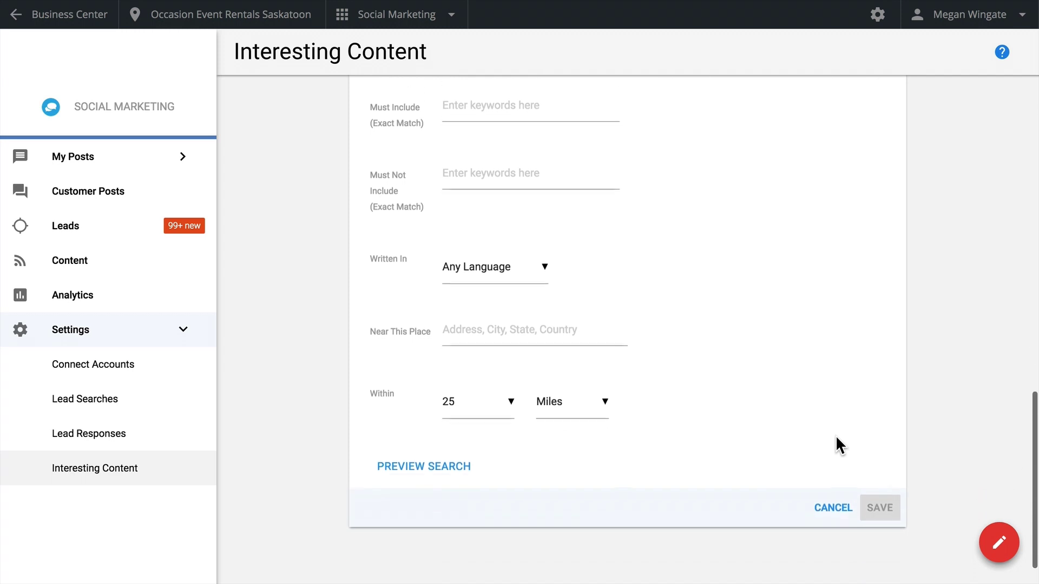
{"action": "scroll", "coordinate": [836, 438], "scroll_direction": "up", "scroll_amount": 2}
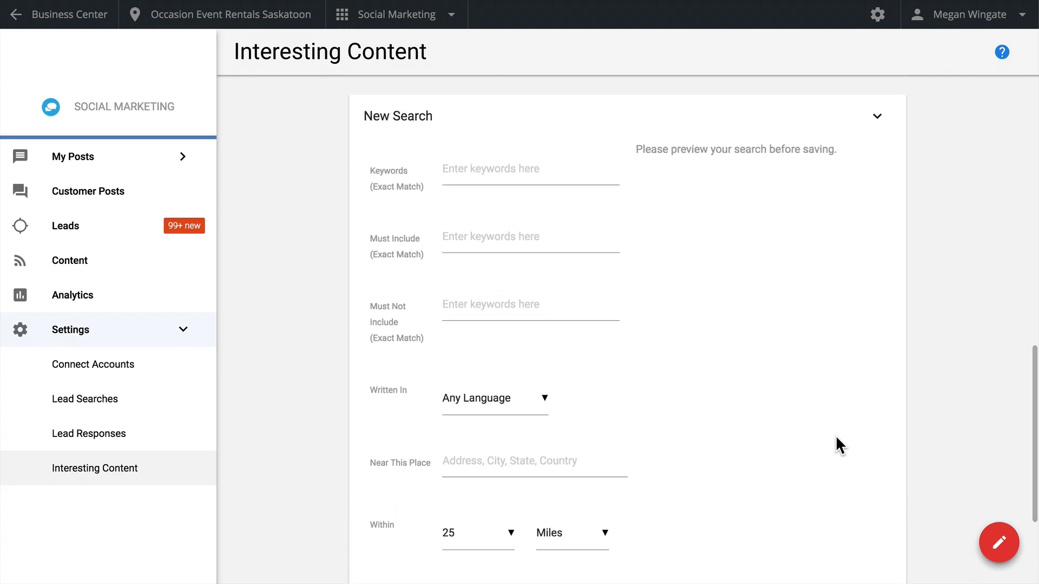
{"action": "scroll", "coordinate": [835, 441], "scroll_direction": "up", "scroll_amount": 1}
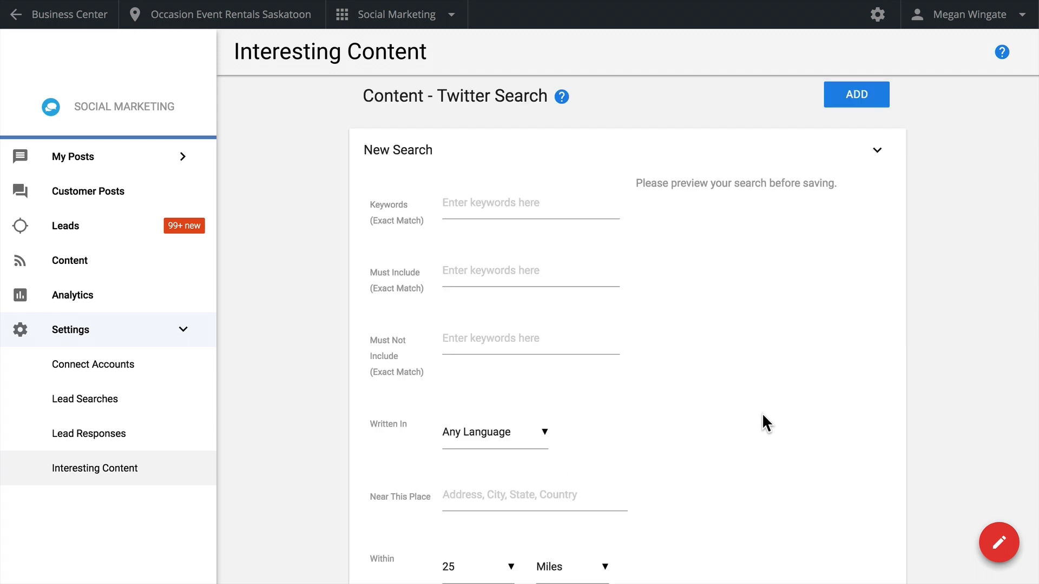
Filter the suggested content by Wedding and preview a share of "5 Beautiful Short Wedding Dresses for 2018" without posting it.
{"action": "left_click", "coordinate": [178, 270]}
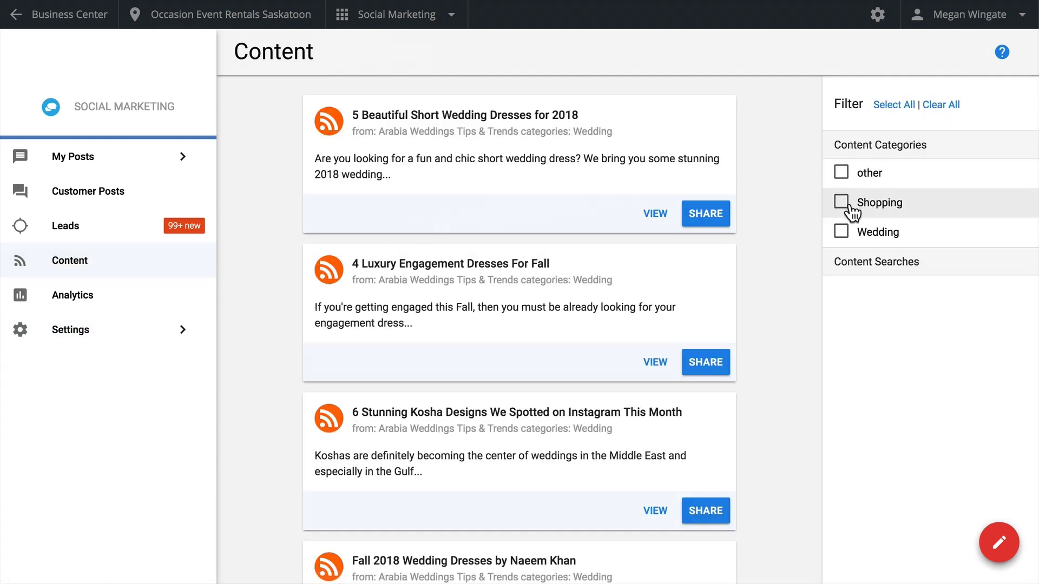
{"action": "left_click", "coordinate": [842, 233]}
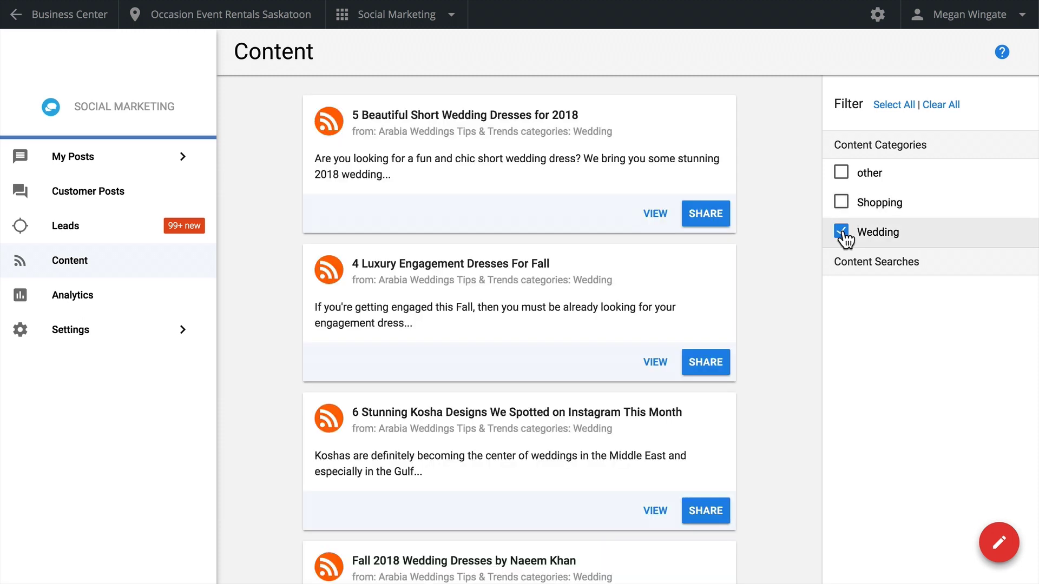
{"action": "left_click", "coordinate": [705, 216]}
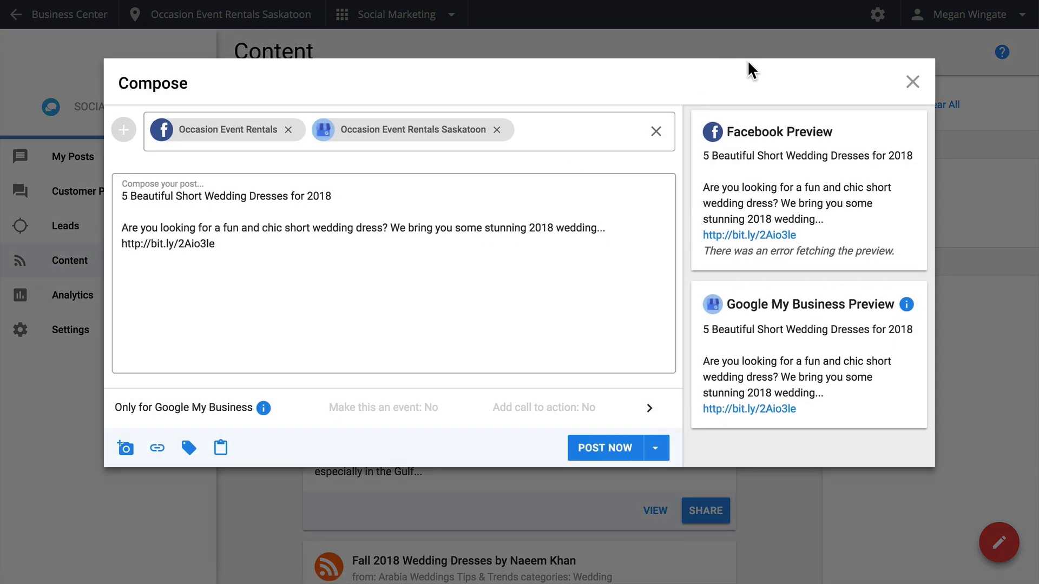
{"action": "left_click", "coordinate": [925, 83]}
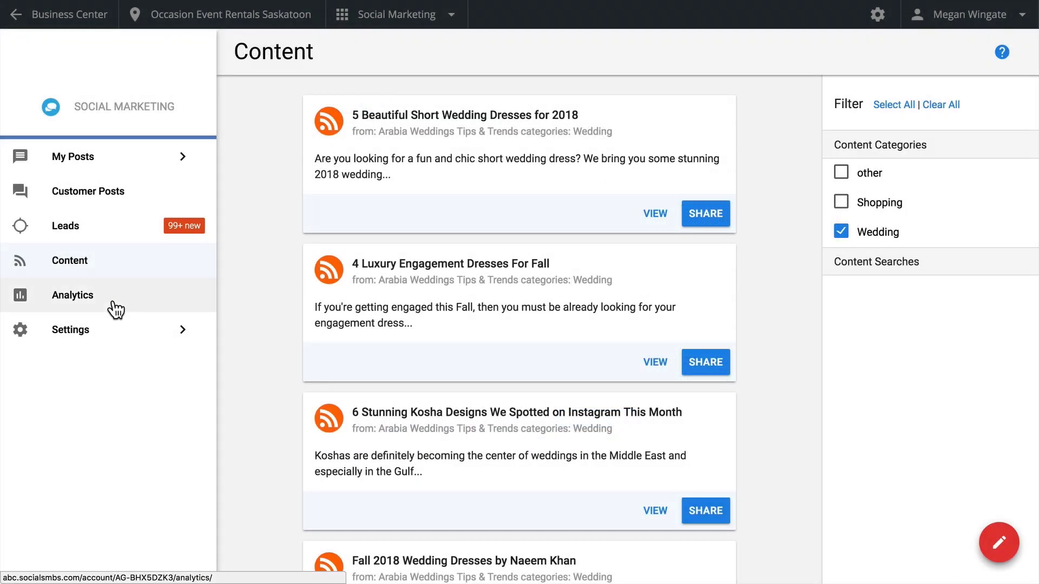
Open the analytics to examine the overall social audience and the Facebook and Twitter audiences.
{"action": "left_click", "coordinate": [115, 309]}
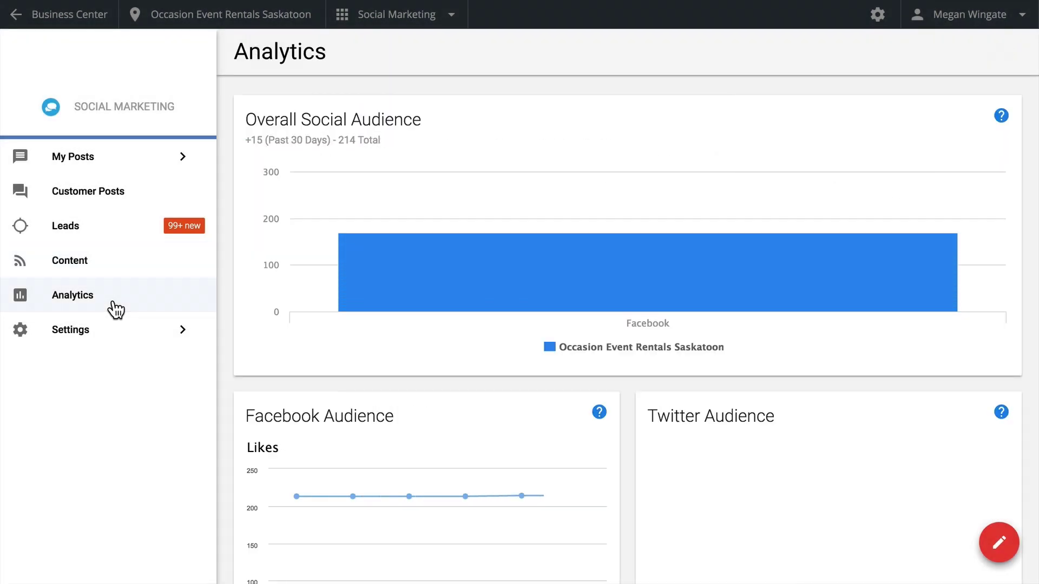